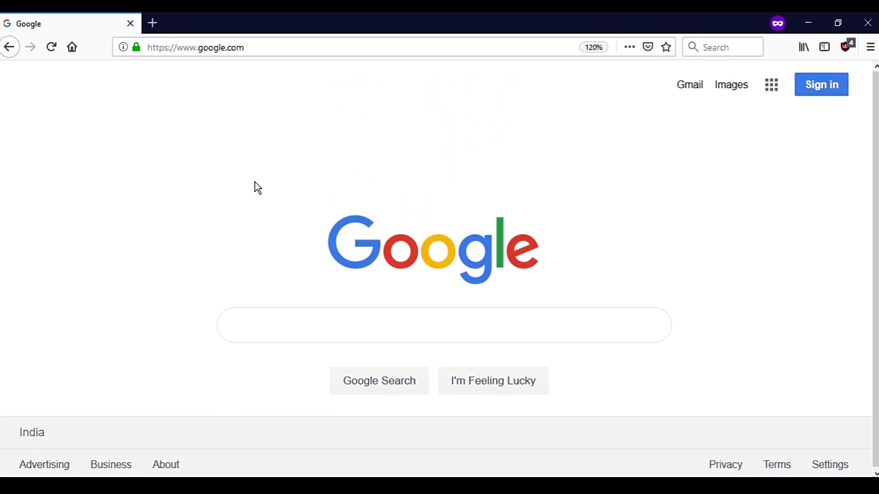
Run a Google search for 'ansys download'
{"action": "left_click", "coordinate": [280, 316]}
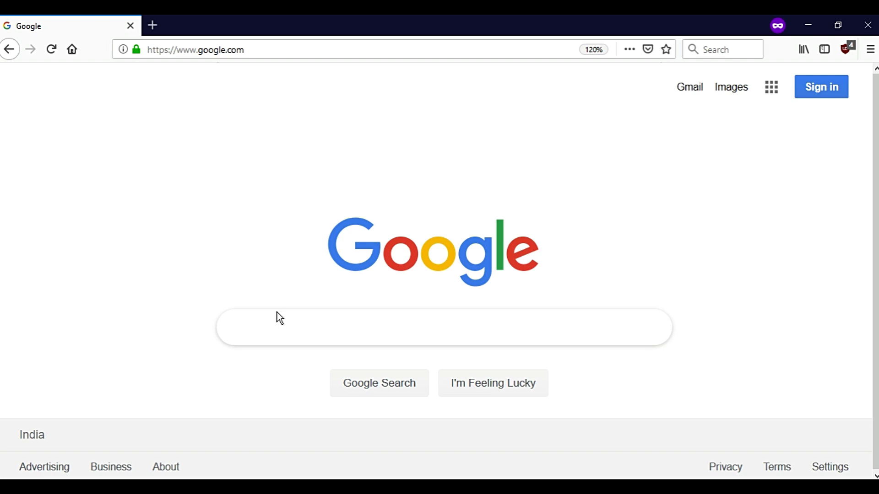
{"action": "type", "text": "ansys dow"}
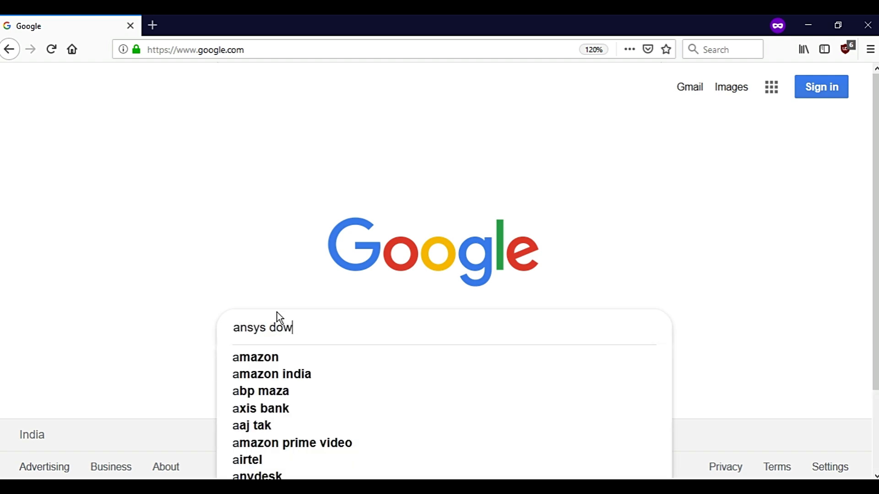
{"action": "type", "text": "nload"}
{"action": "key", "text": "Return"}
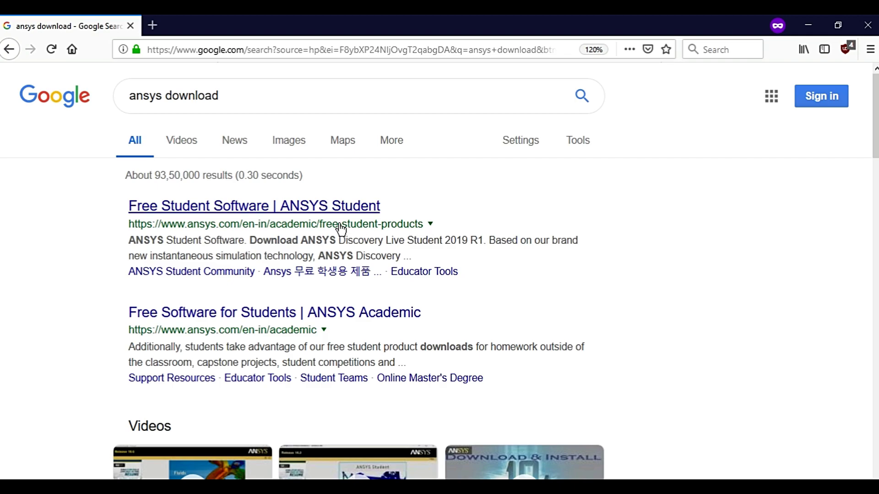
Open the Free Student Software | ANSYS Student result and go to the ANSYS Student download section
{"action": "left_click", "coordinate": [280, 207]}
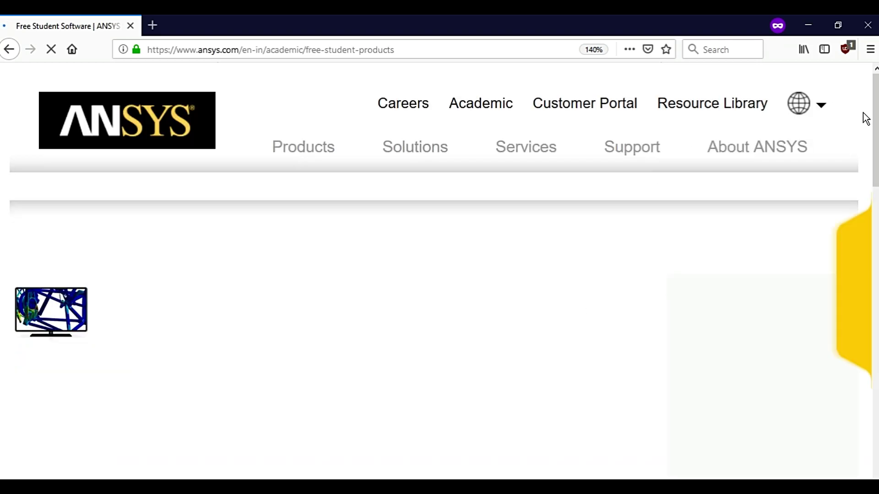
{"action": "scroll", "coordinate": [863, 117], "scroll_direction": "down", "scroll_amount": 7}
{"action": "scroll", "coordinate": [853, 276], "scroll_direction": "down", "scroll_amount": 3}
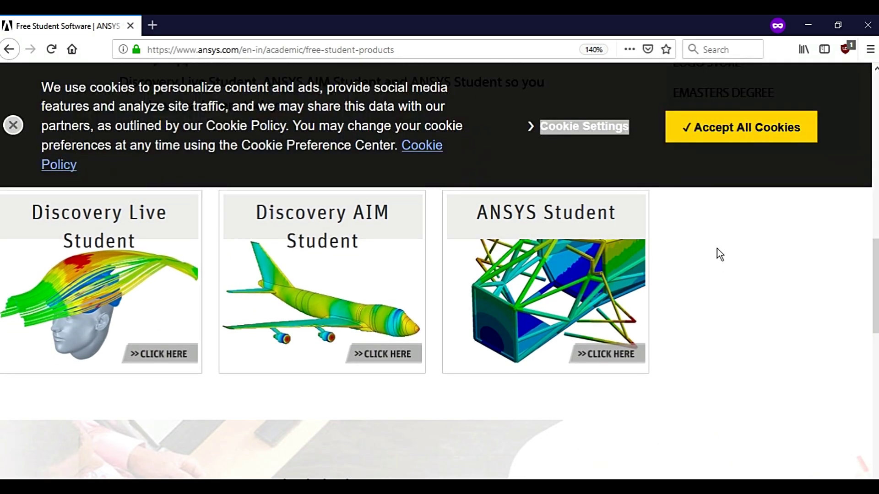
{"action": "left_click", "coordinate": [569, 315]}
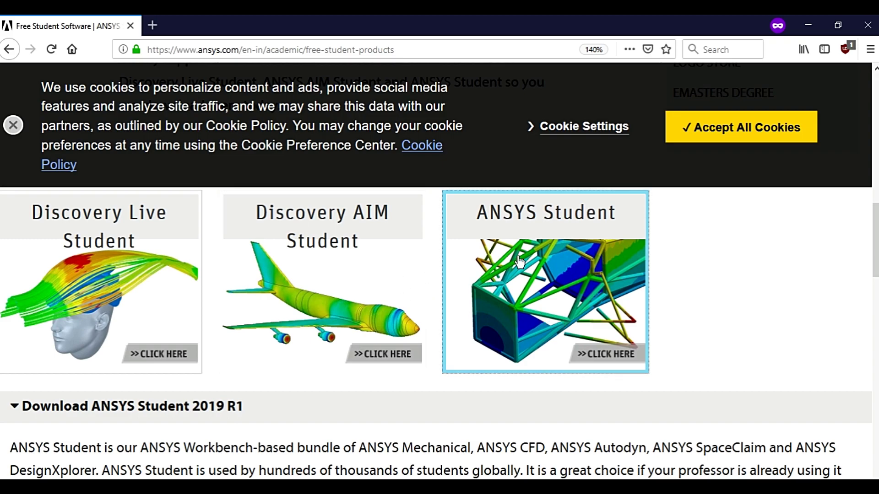
Bring up the terms-of-use dialog for Download ANSYS Student 2019 R1
{"action": "scroll", "coordinate": [570, 319], "scroll_direction": "down", "scroll_amount": 5}
{"action": "scroll", "coordinate": [403, 234], "scroll_direction": "down", "scroll_amount": 1}
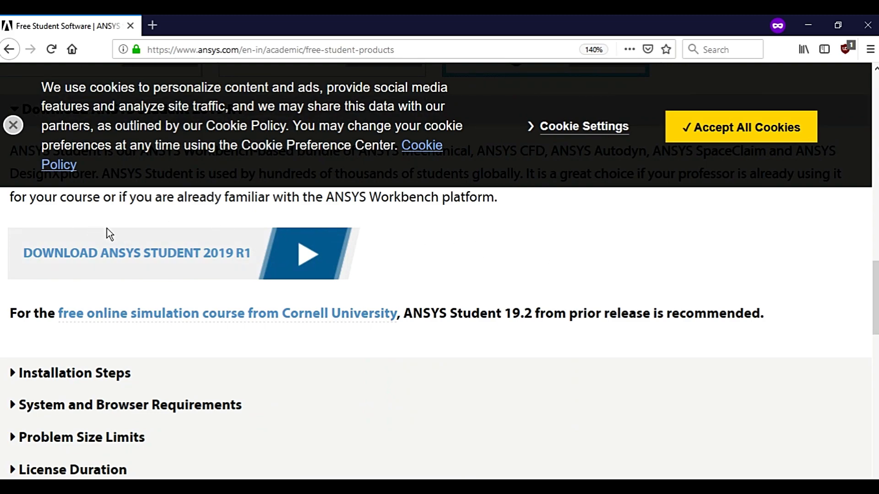
{"action": "left_click", "coordinate": [203, 259]}
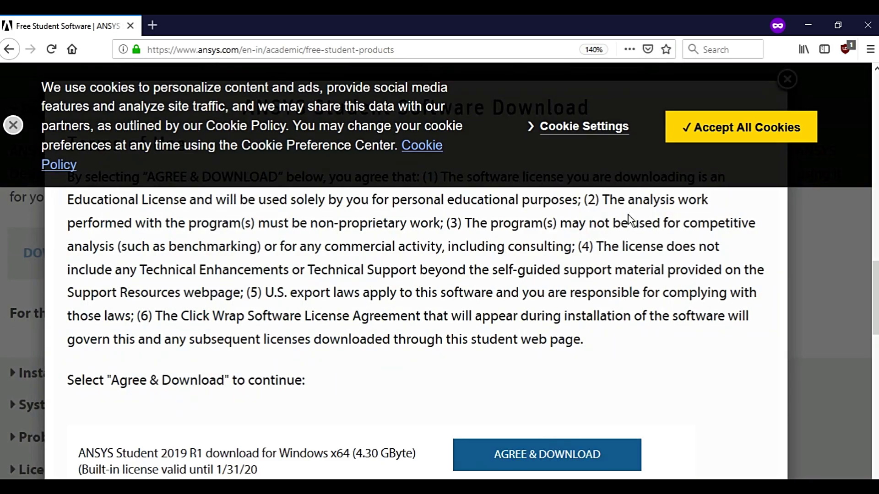
{"action": "scroll", "coordinate": [697, 308], "scroll_direction": "down", "scroll_amount": 2}
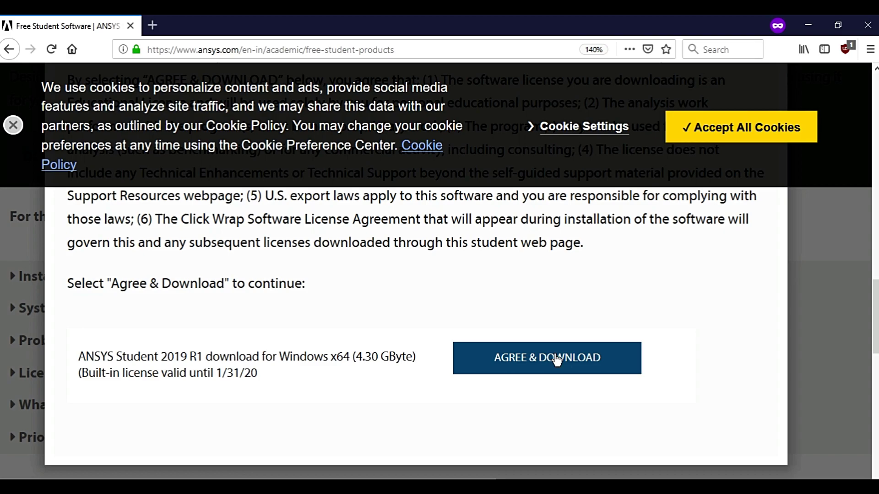
Agree to start the ANSYSACADEMICSTUDENT_2019R1_WINX64.zip download, then cancel it from Firefox Downloads
{"action": "left_click", "coordinate": [556, 360]}
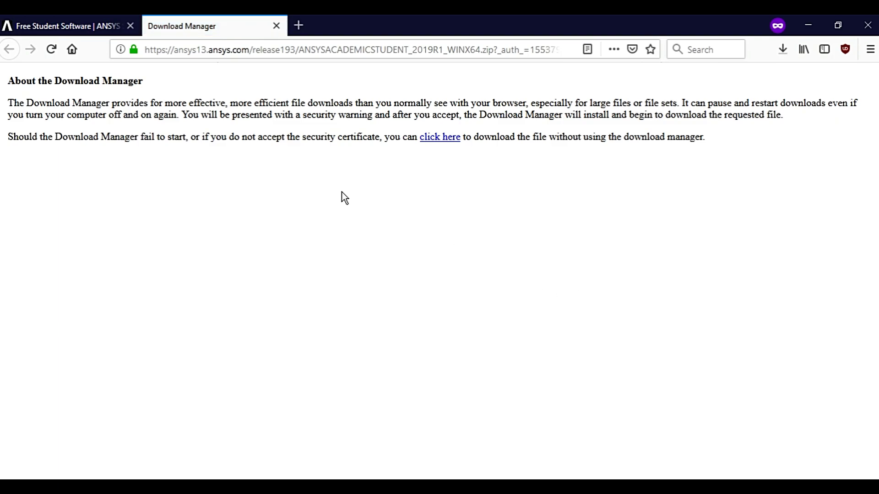
{"action": "left_click", "coordinate": [779, 56]}
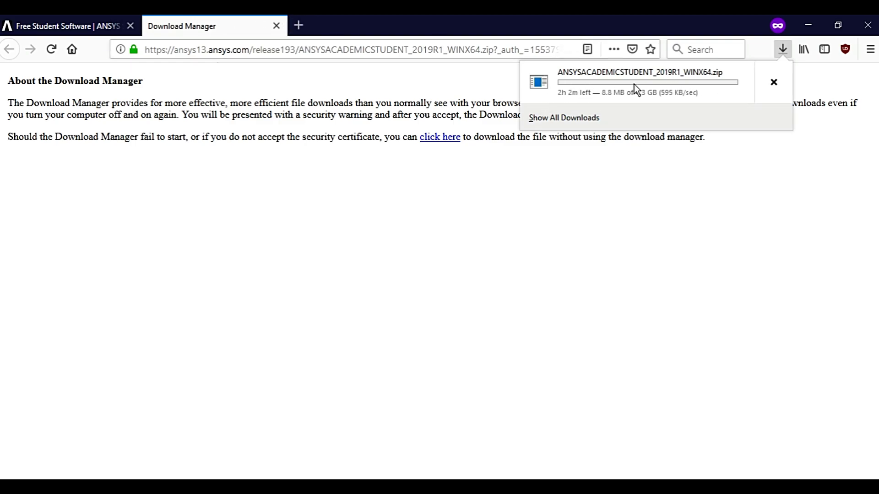
{"action": "left_click", "coordinate": [772, 80]}
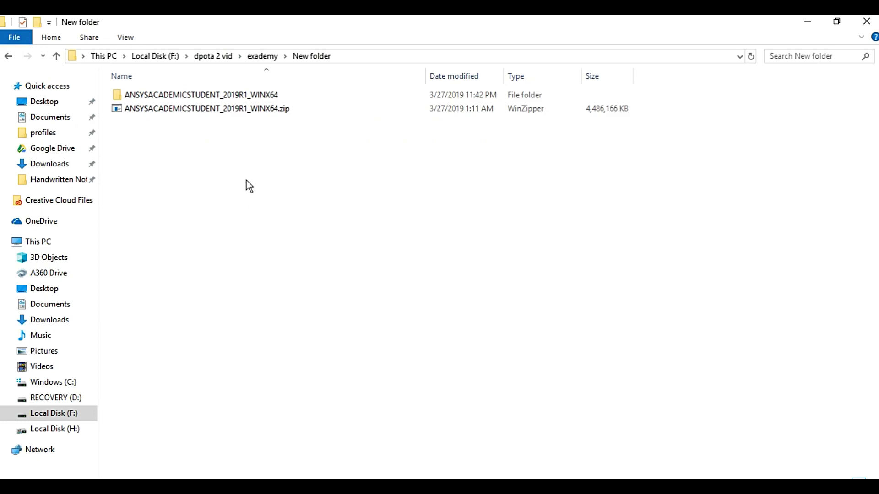
Extract the zip with 7-Zip into 'ANSYSACADEMICSTUDENT_2019R1_WINX64\', declining to replace existing files
{"action": "right_click", "coordinate": [158, 108]}
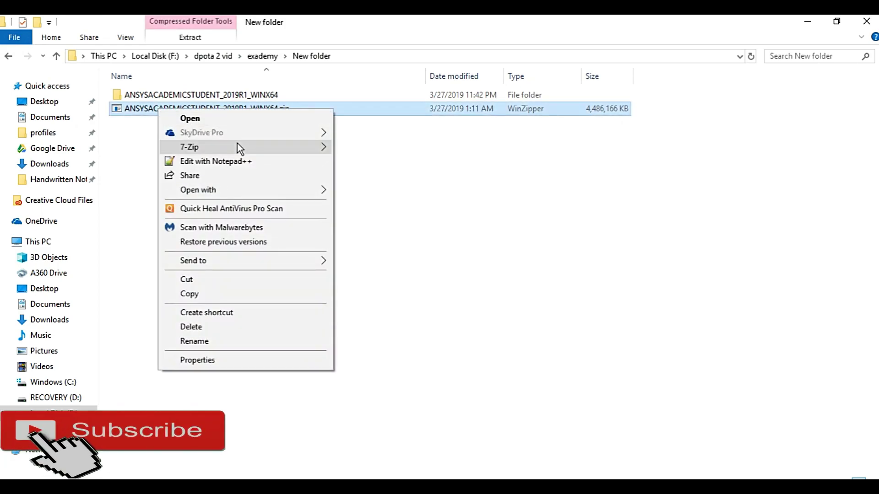
{"action": "mouse_move", "coordinate": [241, 145]}
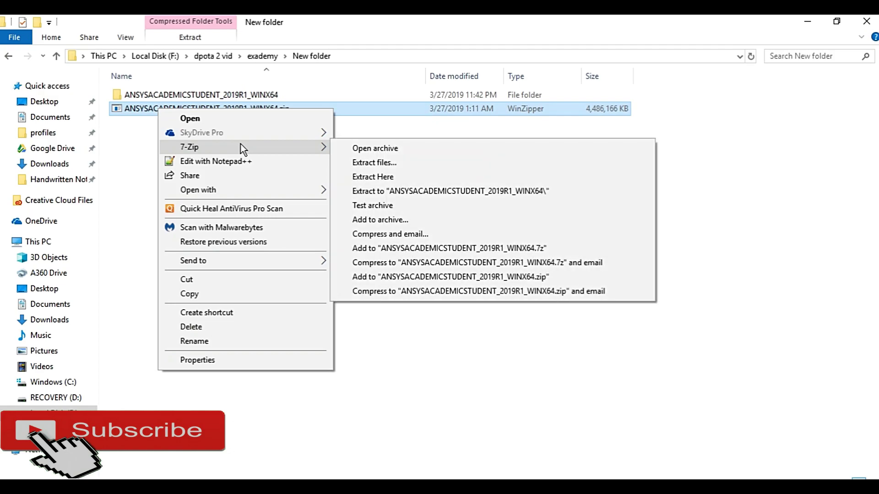
{"action": "left_click", "coordinate": [417, 190]}
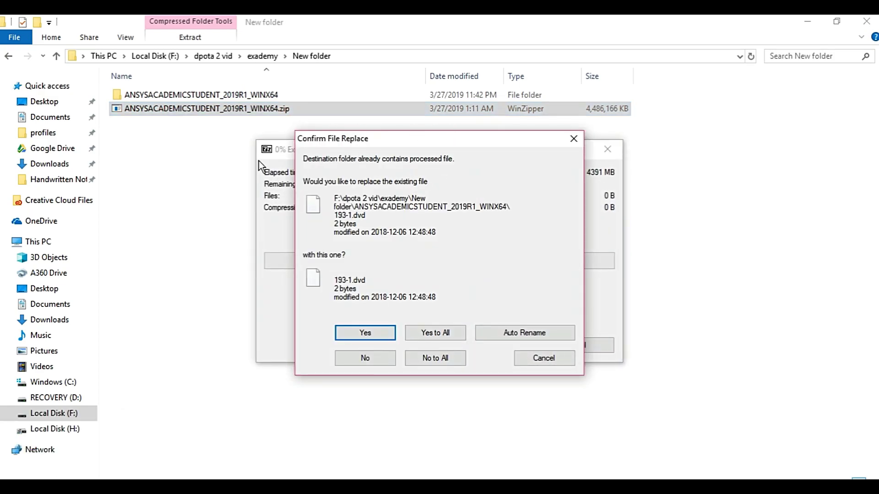
{"action": "left_click", "coordinate": [547, 360]}
Open the ANSYSACADEMICSTUDENT_2019R1_WINX64 folder and scroll down to its setup program
{"action": "double_click", "coordinate": [226, 97]}
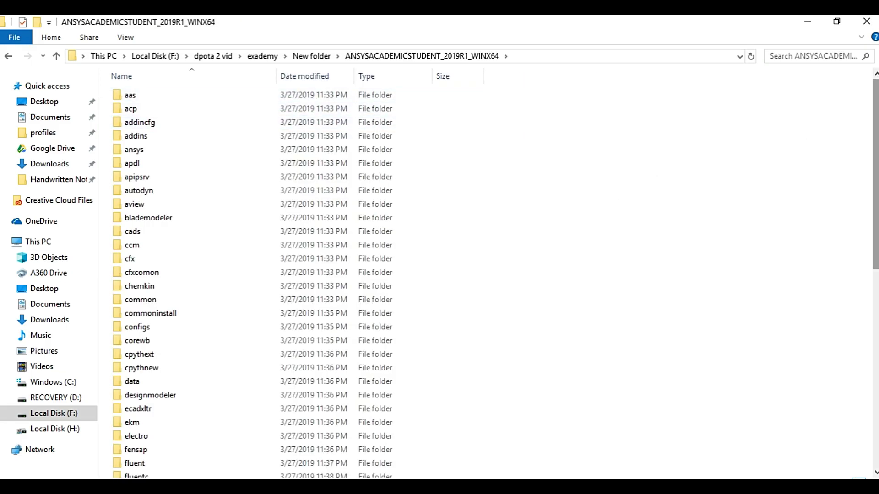
{"action": "scroll", "coordinate": [494, 274], "scroll_direction": "down", "scroll_amount": 10}
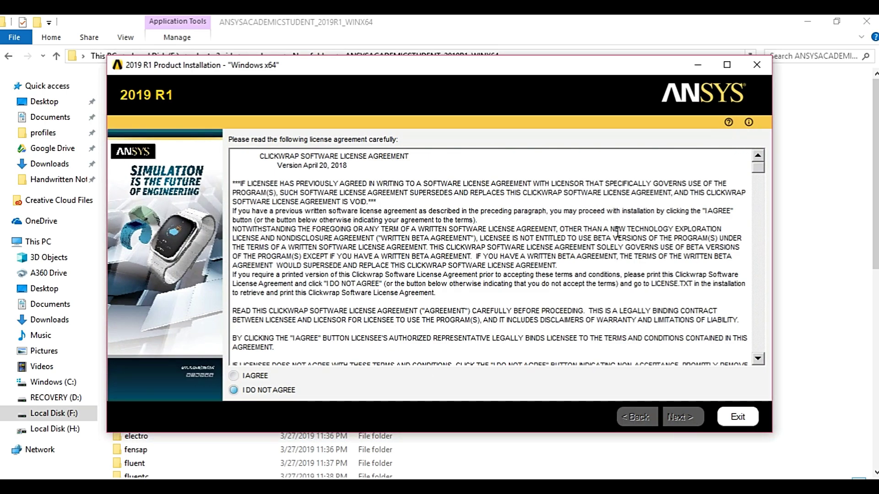
Accept the licence, keep C:\Program Files\ANSYS Inc\ANSYS Student, start installing, then close the installer
{"action": "left_click", "coordinate": [234, 376]}
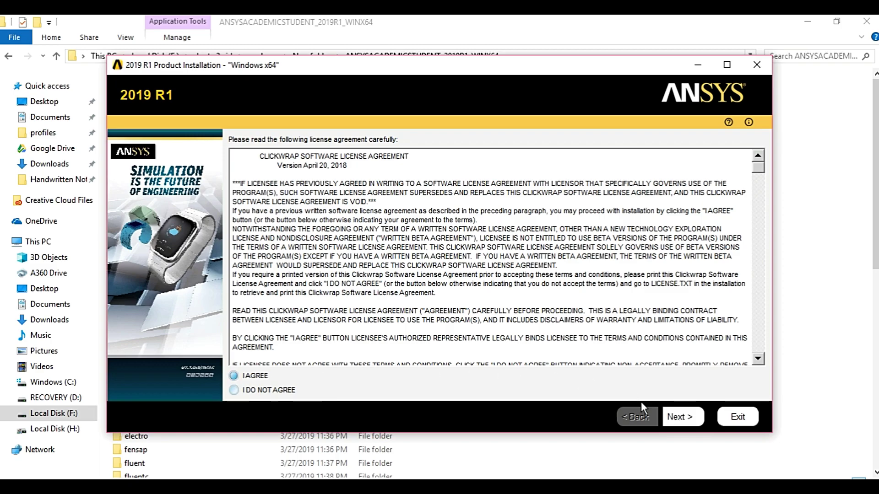
{"action": "left_click", "coordinate": [683, 417]}
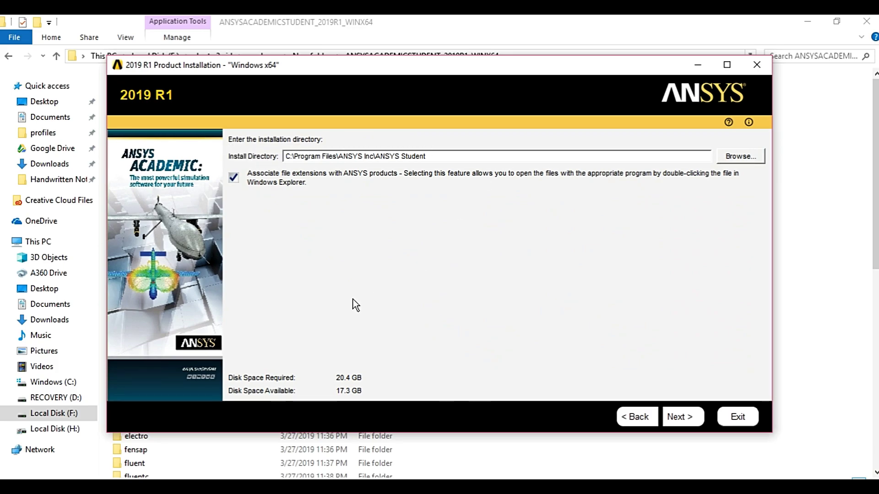
{"action": "left_click", "coordinate": [680, 418]}
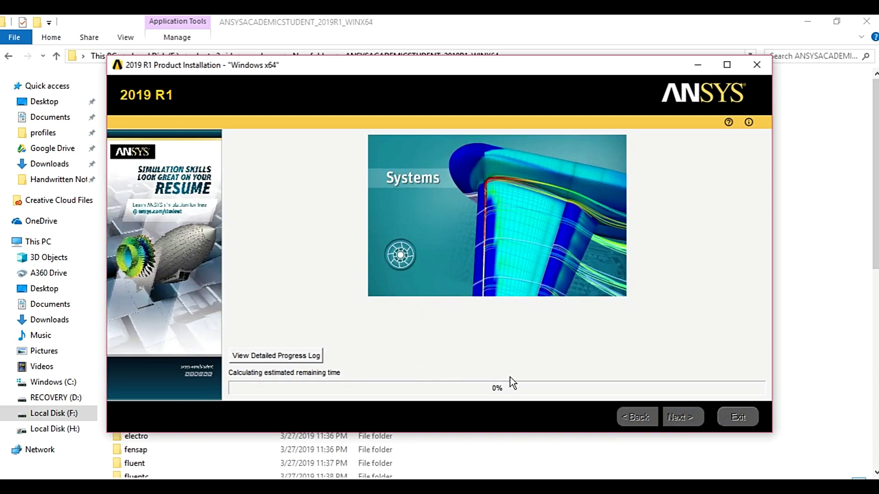
{"action": "left_click", "coordinate": [765, 70]}
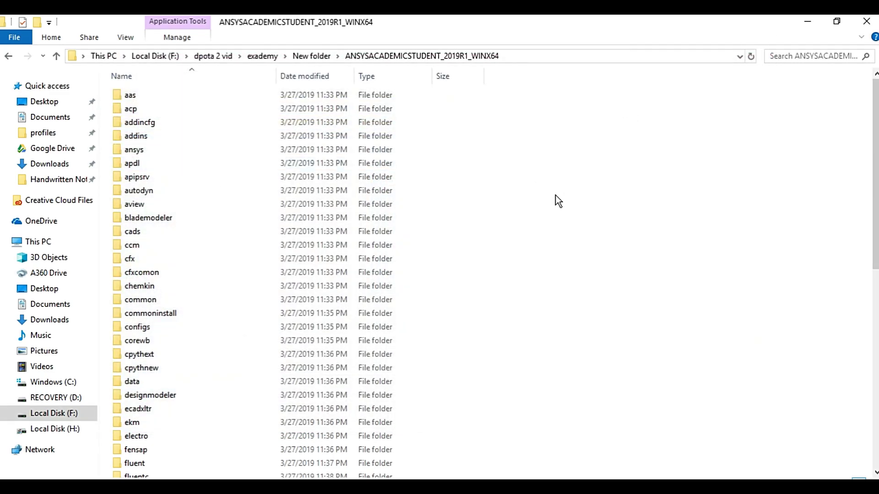
Expand the Start menu's ANSYS 19.2 group and launch Workbench 19.2
{"action": "key", "text": "super"}
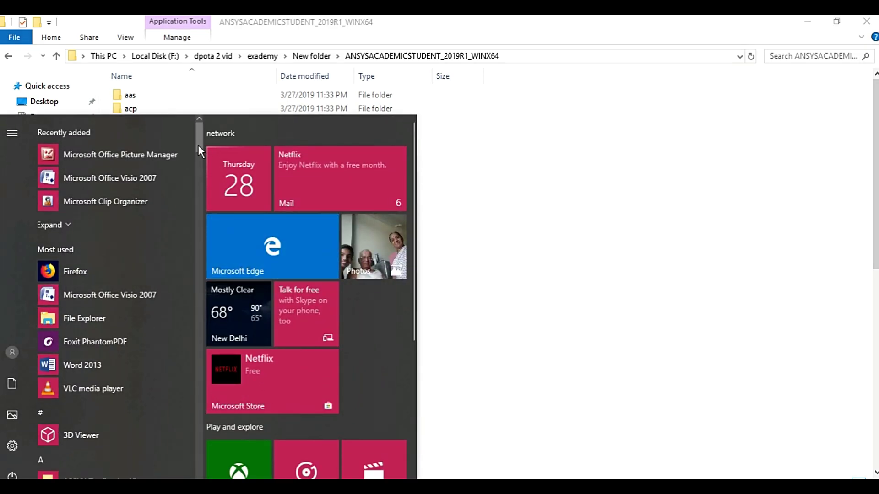
{"action": "left_click_drag", "start_coordinate": [197, 150], "coordinate": [200, 182]}
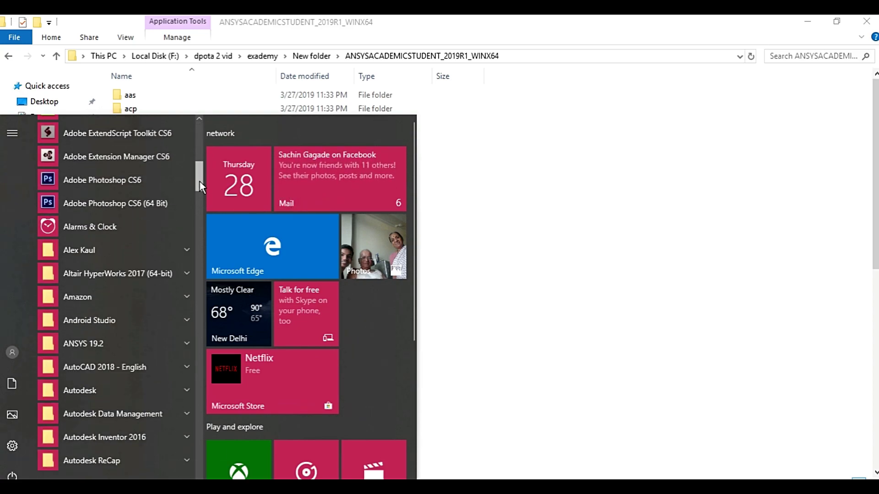
{"action": "left_click", "coordinate": [170, 342]}
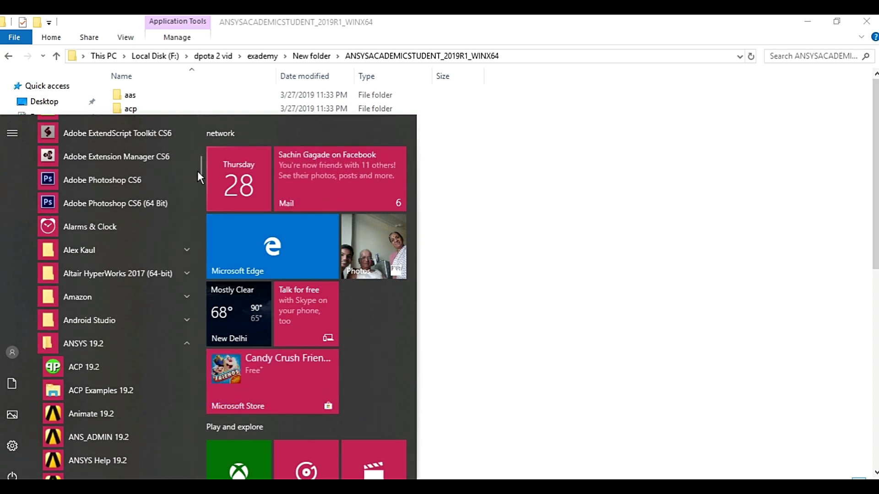
{"action": "scroll", "coordinate": [109, 357], "scroll_direction": "down", "scroll_amount": 2}
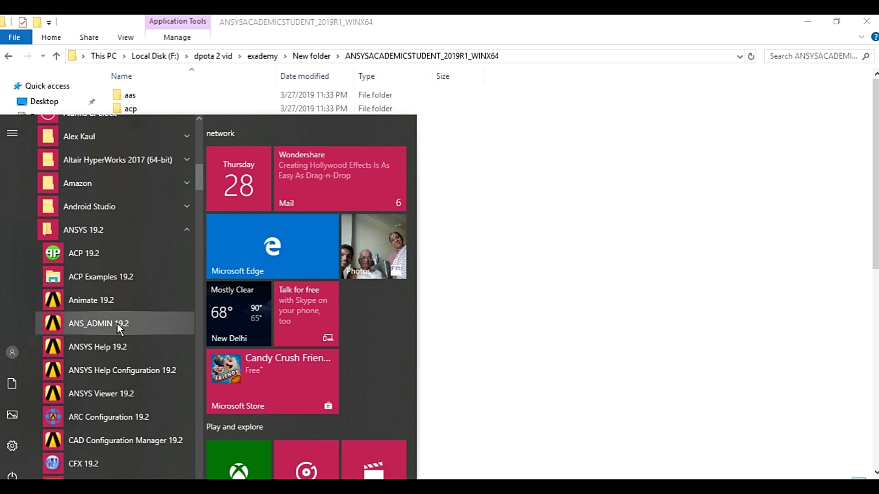
{"action": "scroll", "coordinate": [124, 353], "scroll_direction": "down", "scroll_amount": 7}
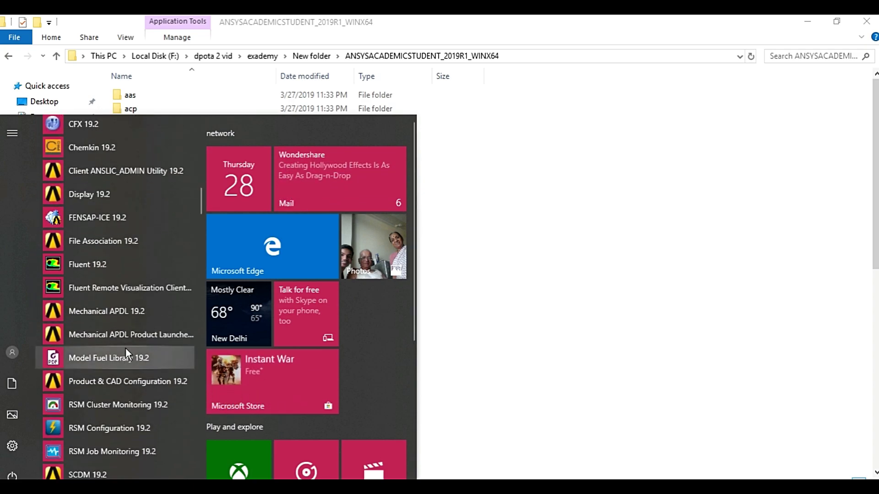
{"action": "scroll", "coordinate": [133, 337], "scroll_direction": "down", "scroll_amount": 3}
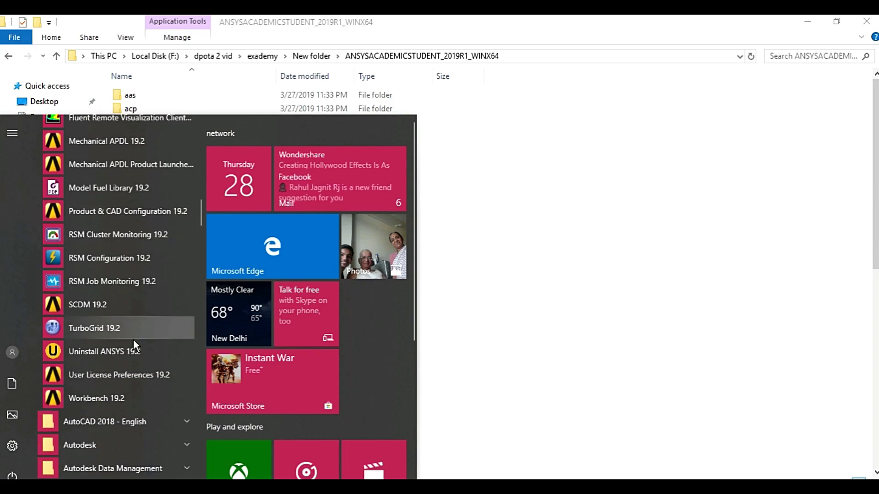
{"action": "left_click", "coordinate": [110, 399]}
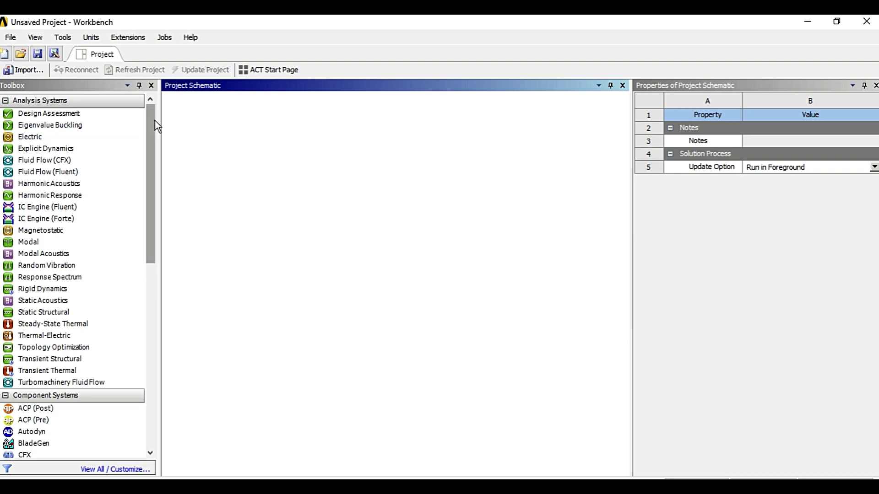
Open and close the Job Monitor, Progress and Messages panels from the status bar
{"action": "left_click_drag", "start_coordinate": [150, 121], "coordinate": [172, 106]}
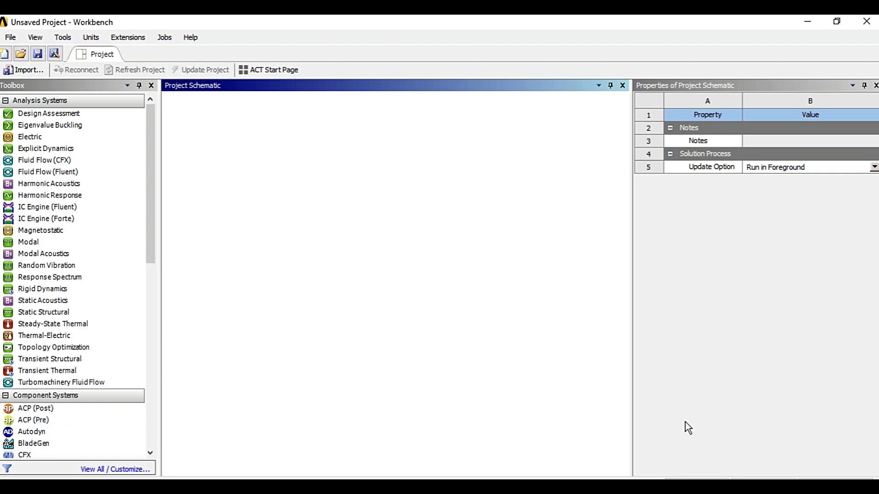
{"action": "left_click", "coordinate": [710, 477]}
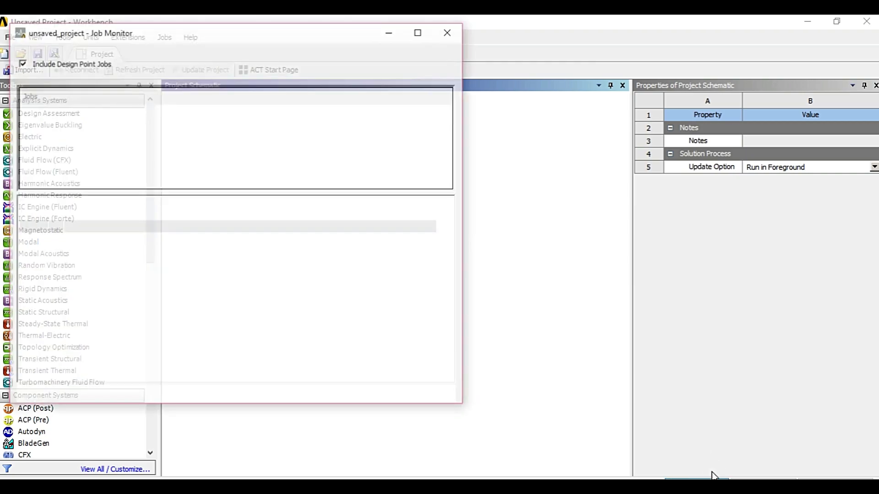
{"action": "left_click", "coordinate": [456, 31]}
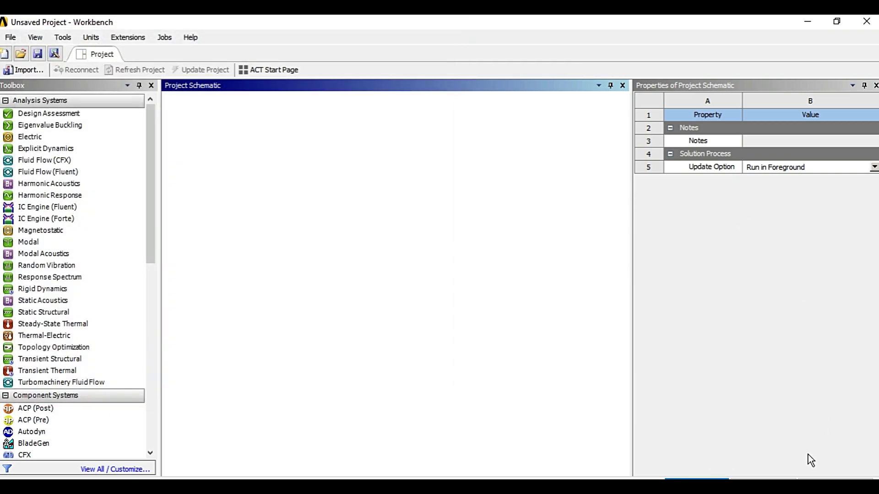
{"action": "left_click", "coordinate": [760, 478]}
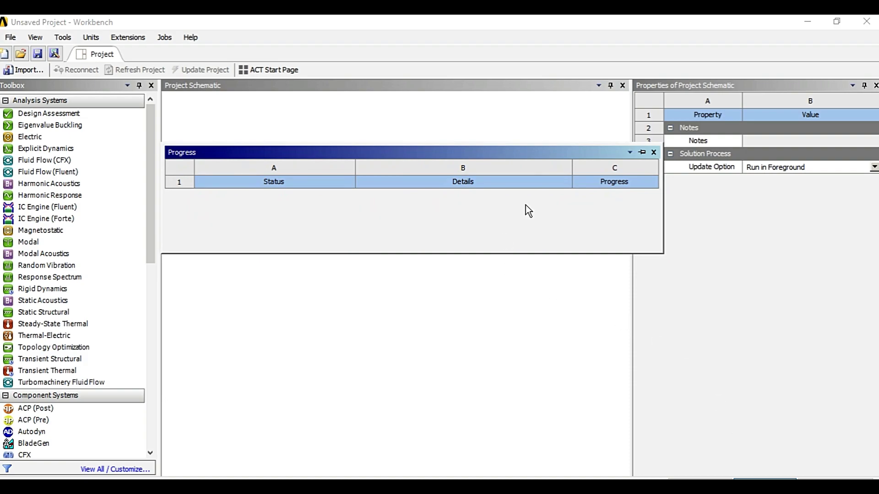
{"action": "left_click", "coordinate": [653, 152]}
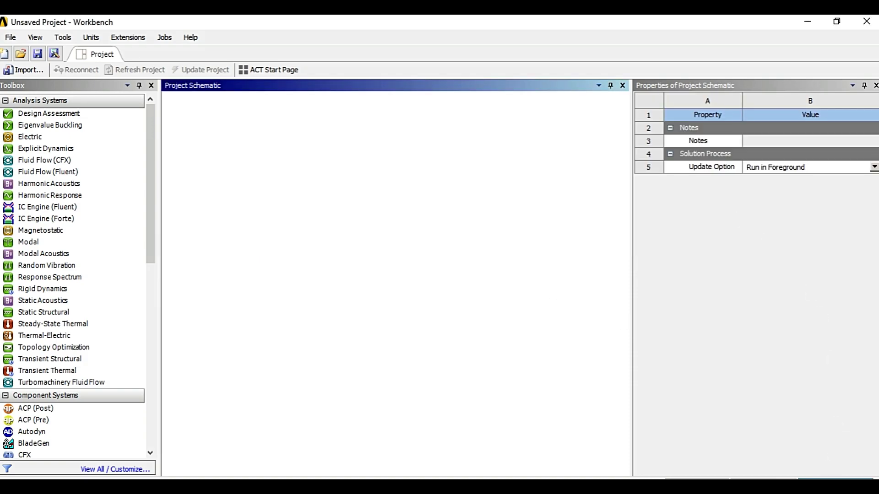
{"action": "left_click", "coordinate": [838, 479]}
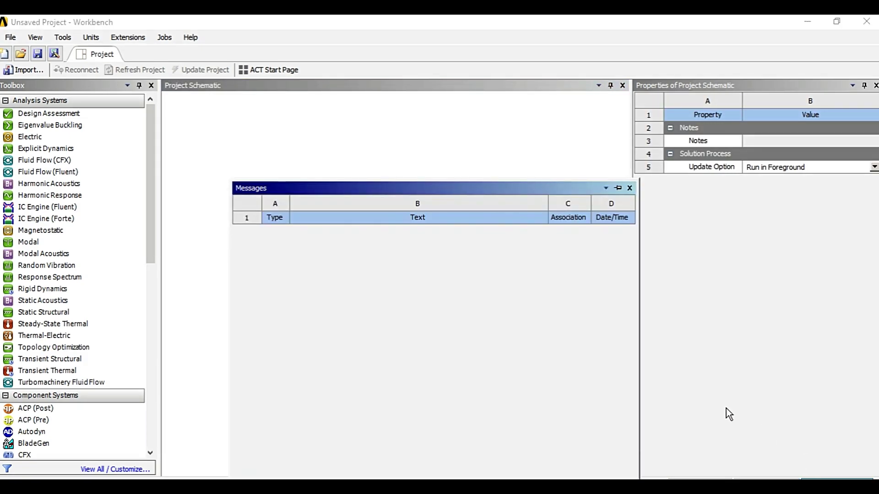
{"action": "left_click", "coordinate": [629, 189]}
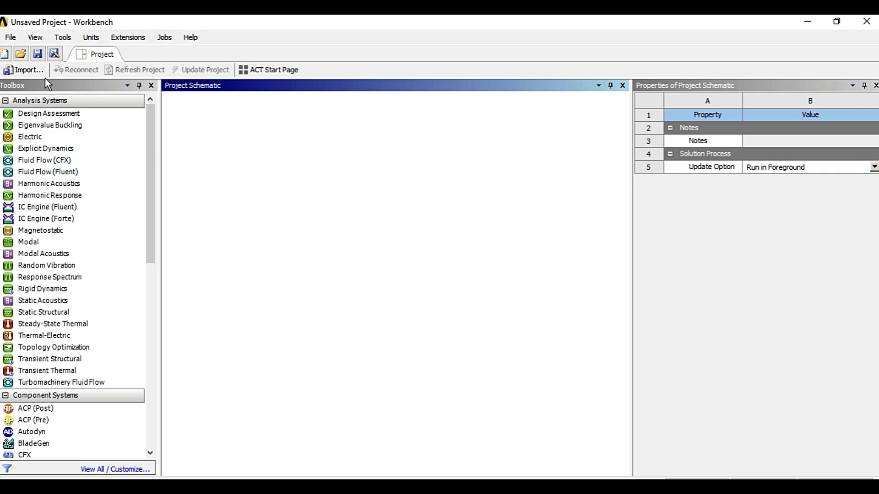
Look through the File menu's project commands
{"action": "left_click", "coordinate": [6, 40]}
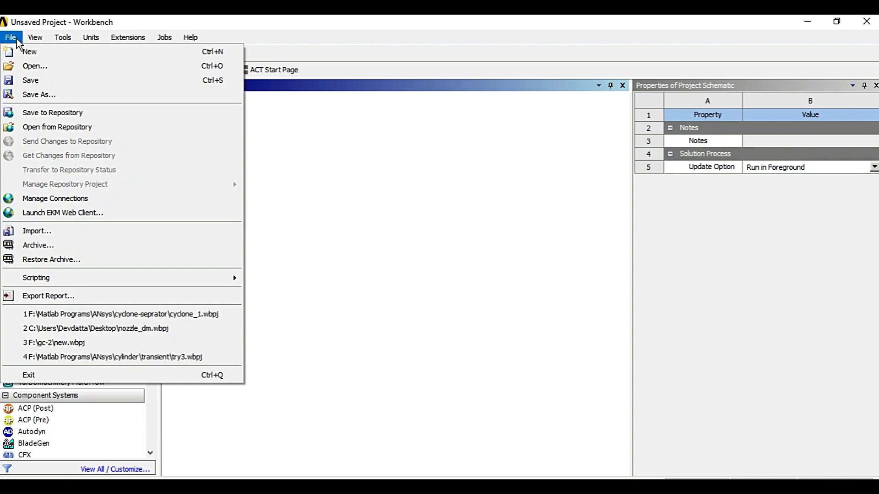
{"action": "left_click", "coordinate": [16, 39]}
{"action": "left_click", "coordinate": [17, 39]}
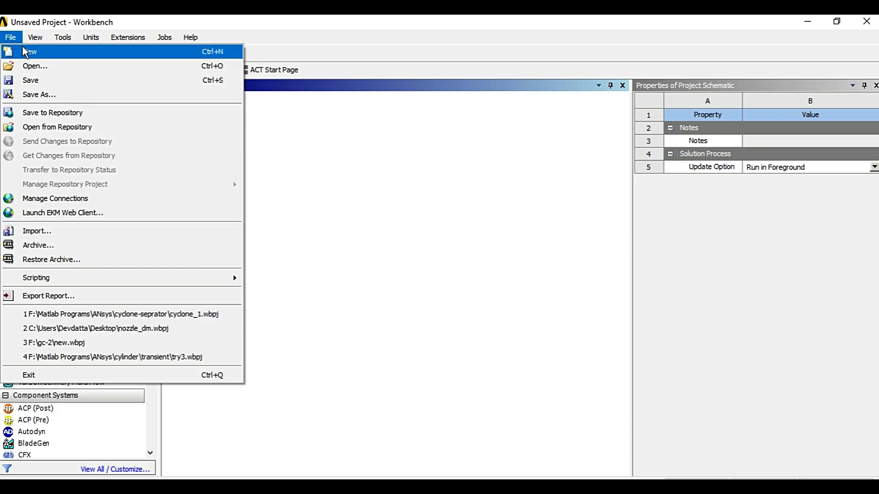
{"action": "mouse_move", "coordinate": [25, 42]}
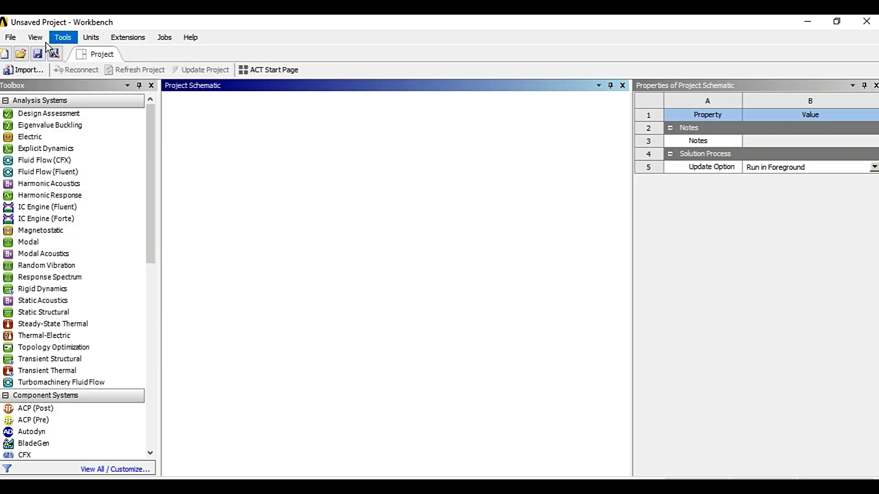
{"action": "left_click", "coordinate": [53, 56]}
Hide the Toolbox from the View menu, then show it again
{"action": "left_click", "coordinate": [35, 37]}
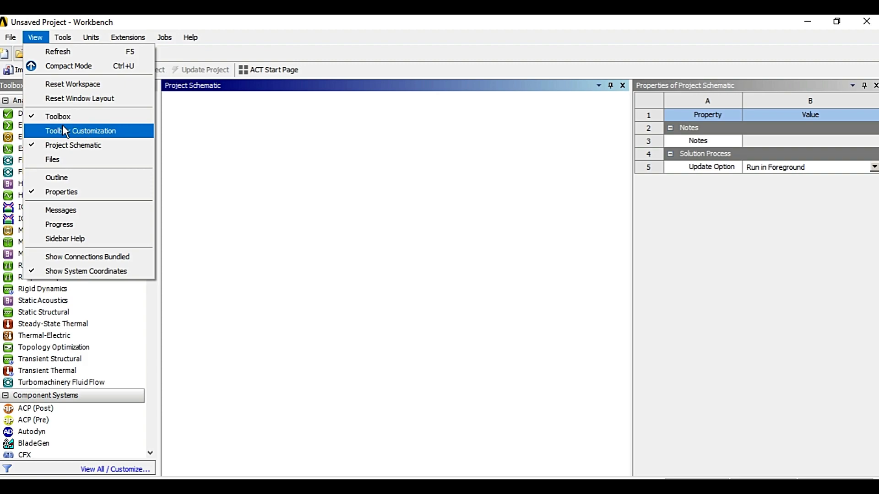
{"action": "left_click", "coordinate": [66, 116]}
{"action": "left_click", "coordinate": [37, 40]}
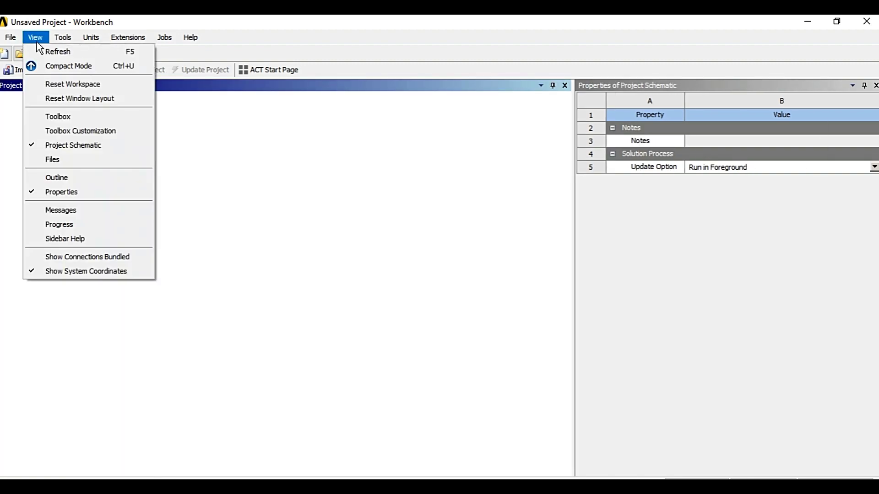
{"action": "left_click", "coordinate": [62, 116]}
{"action": "left_click", "coordinate": [35, 37]}
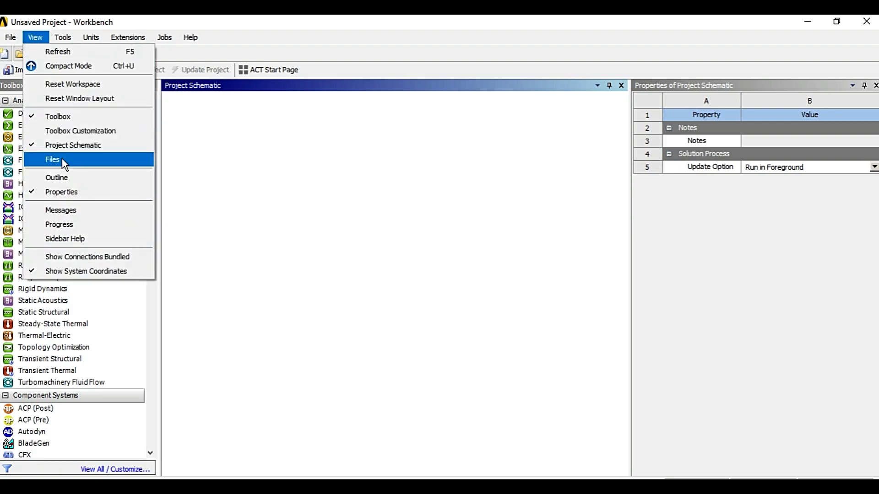
Turn on the Progress panel and toggle the Messages panel on and off
{"action": "left_click", "coordinate": [65, 223]}
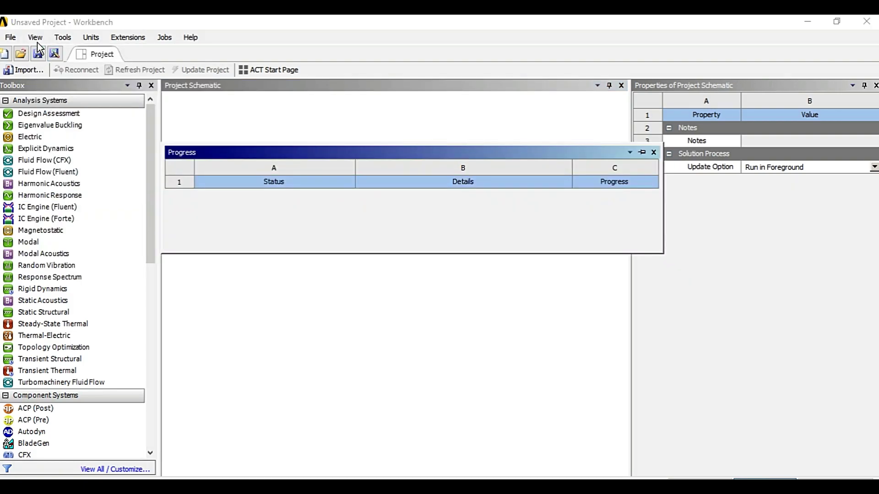
{"action": "left_click", "coordinate": [36, 39]}
{"action": "left_click", "coordinate": [62, 210]}
{"action": "left_click", "coordinate": [43, 37]}
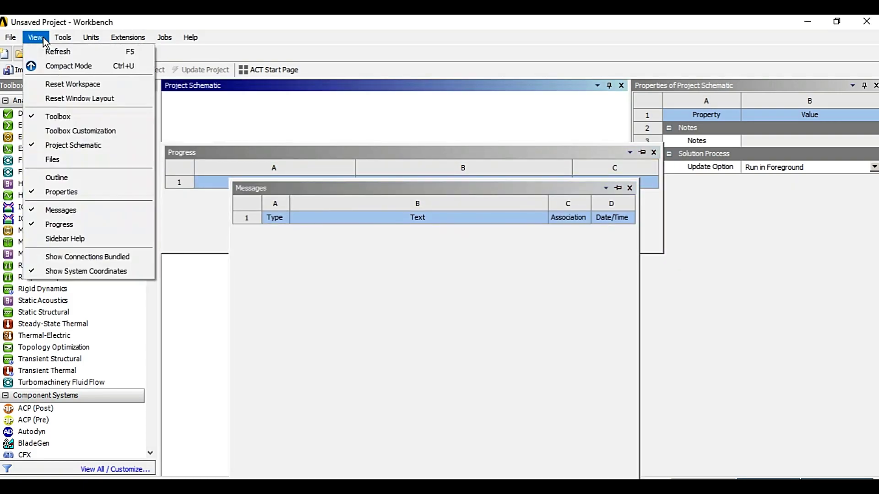
{"action": "left_click", "coordinate": [70, 209]}
{"action": "left_click", "coordinate": [35, 38]}
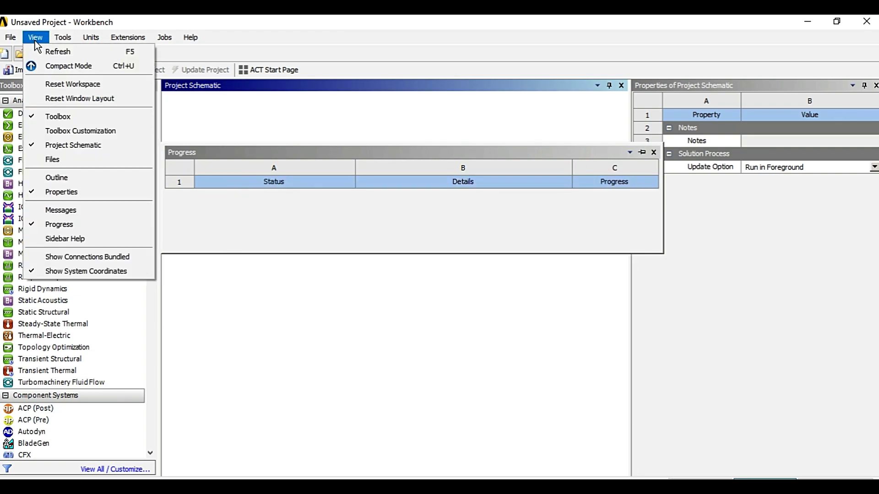
Hide the Progress panel and view the Appearance and Regional and Language options
{"action": "left_click", "coordinate": [58, 225]}
{"action": "left_click", "coordinate": [66, 39]}
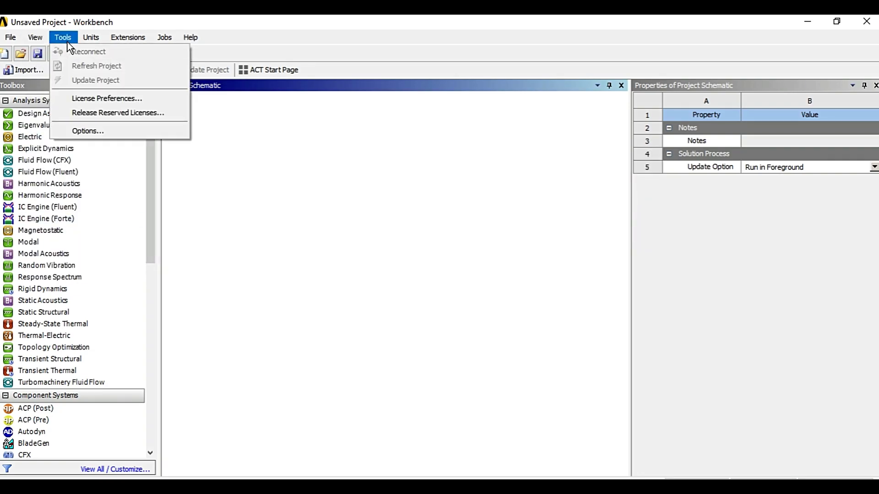
{"action": "left_click", "coordinate": [110, 130]}
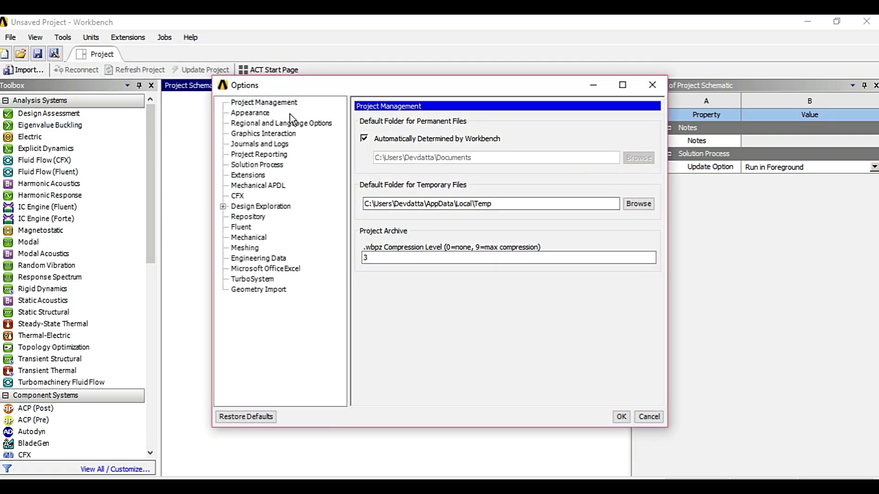
{"action": "left_click", "coordinate": [265, 113]}
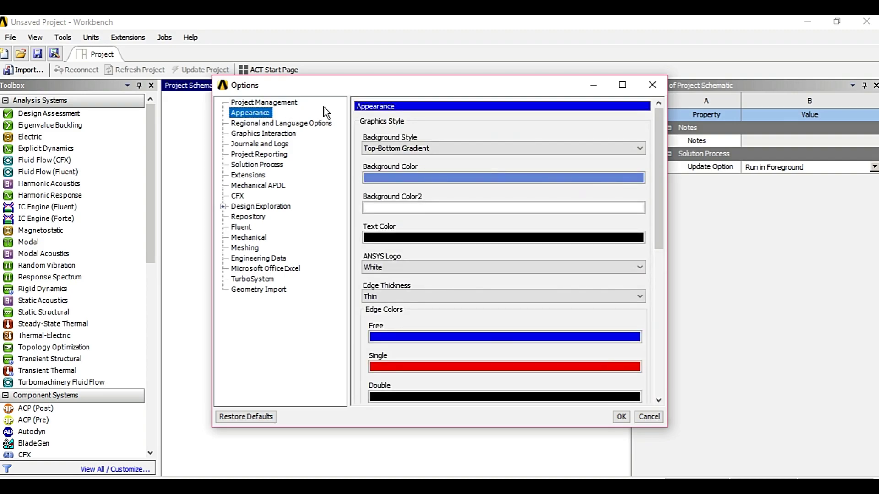
{"action": "left_click", "coordinate": [310, 122]}
Browse Journals and Logs, Graphics Interaction, Design Exploration, Repository, Fluent and Meshing options, then cancel
{"action": "left_click", "coordinate": [264, 145]}
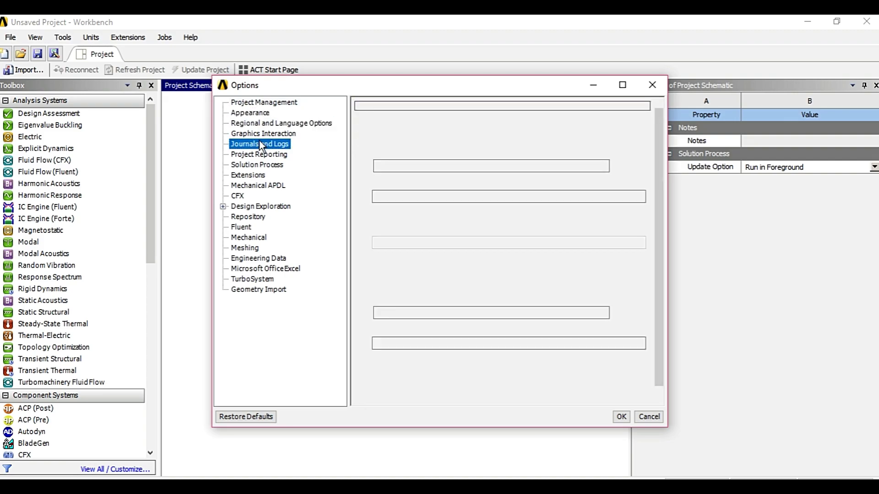
{"action": "left_click", "coordinate": [255, 135]}
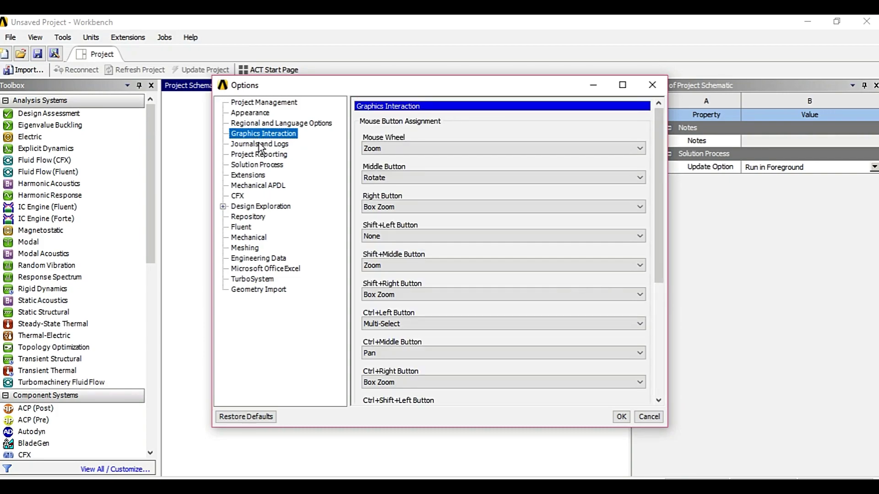
{"action": "left_click", "coordinate": [251, 207]}
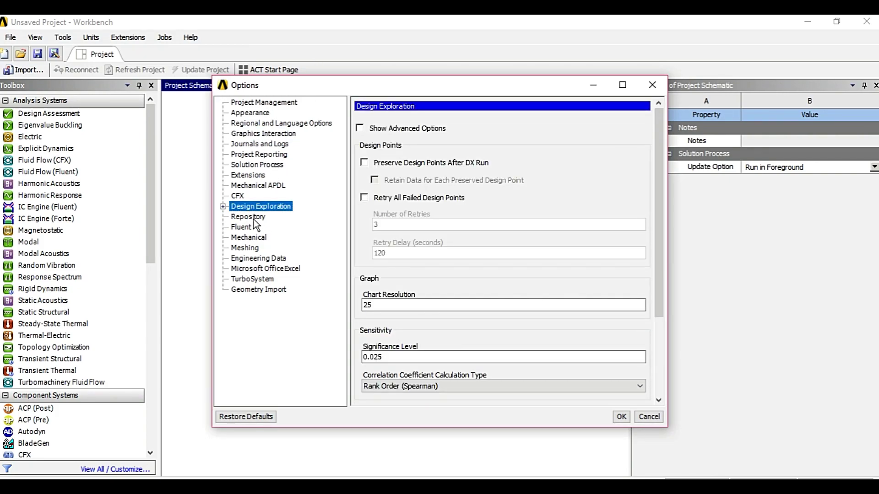
{"action": "left_click", "coordinate": [253, 218]}
{"action": "left_click", "coordinate": [249, 227]}
{"action": "left_click", "coordinate": [247, 248]}
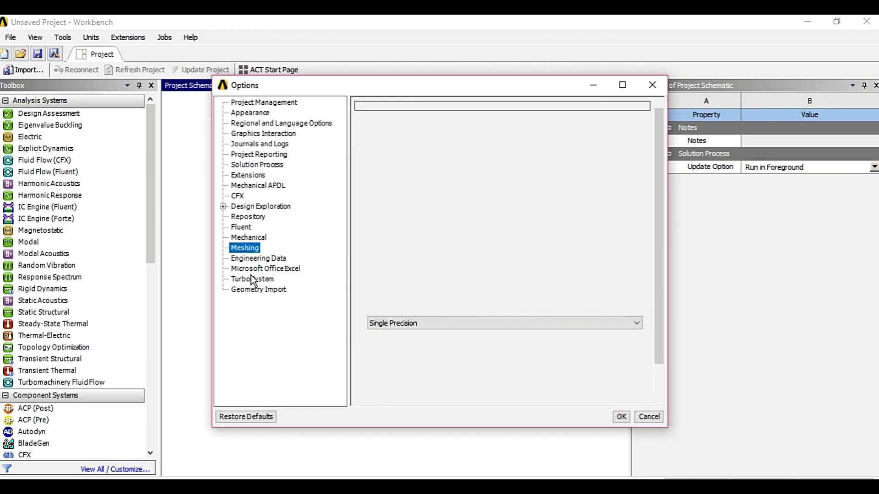
{"action": "left_click", "coordinate": [649, 417]}
{"action": "left_click", "coordinate": [89, 37]}
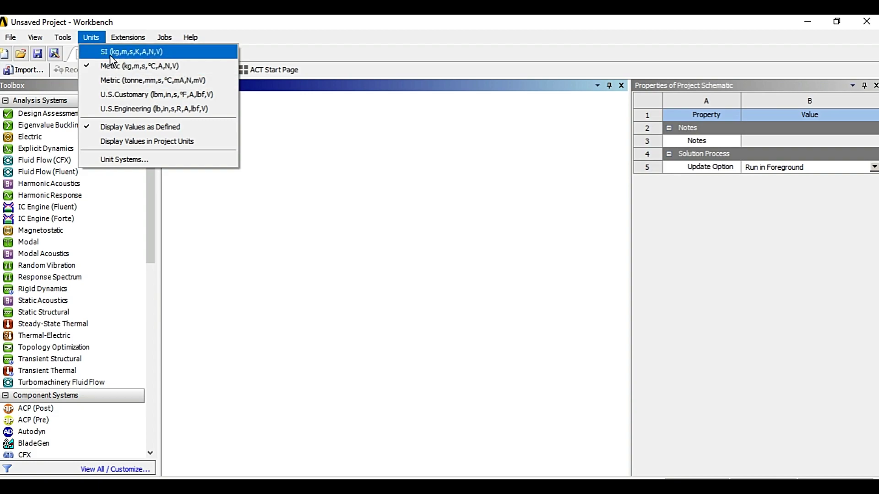
{"action": "left_click", "coordinate": [124, 157]}
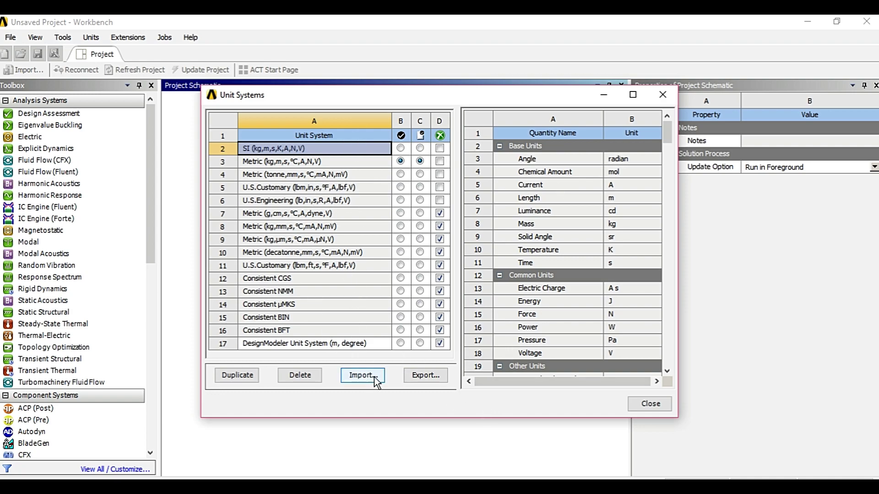
{"action": "left_click", "coordinate": [660, 406]}
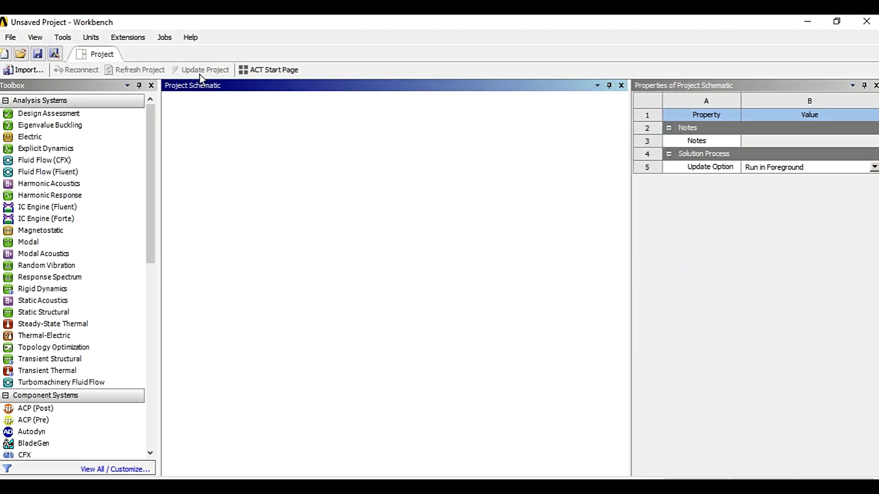
{"action": "left_click", "coordinate": [129, 39]}
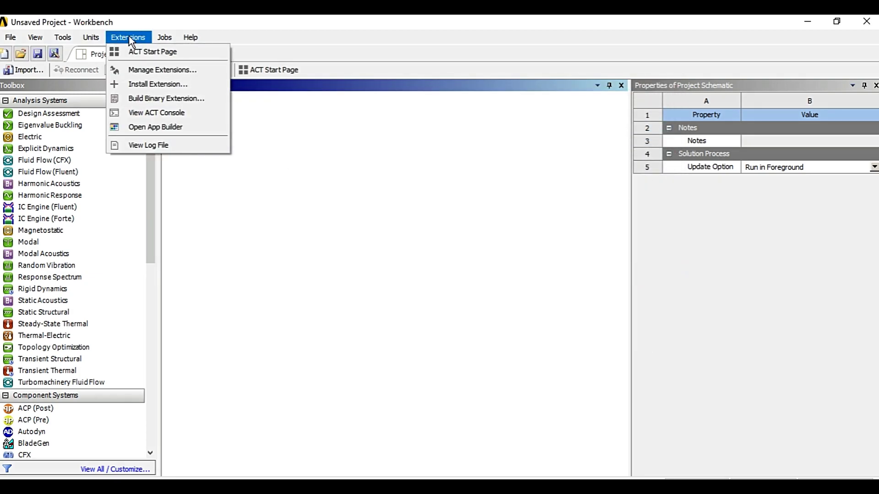
{"action": "mouse_move", "coordinate": [165, 38]}
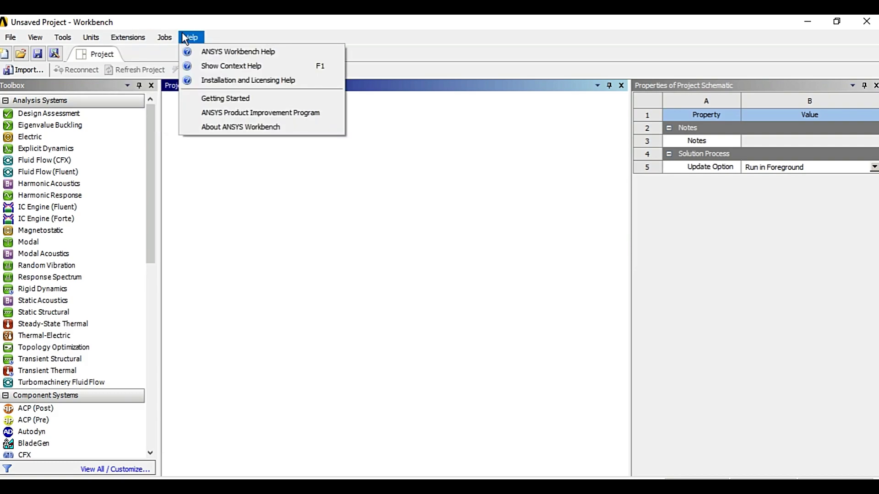
{"action": "left_click", "coordinate": [287, 258]}
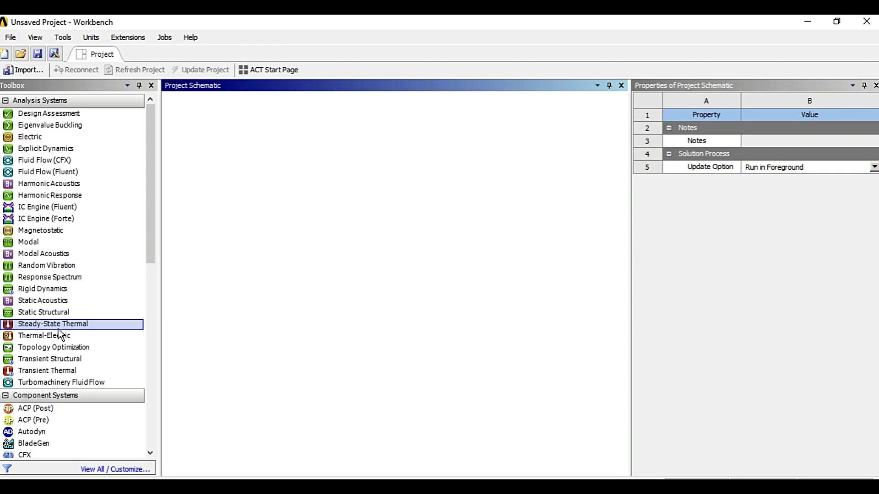
Place a standalone Steady-State Thermal system, then inspect its Engineering Data, Geometry, Model, Setup and Solution cells
{"action": "left_click_drag", "start_coordinate": [60, 334], "coordinate": [225, 168]}
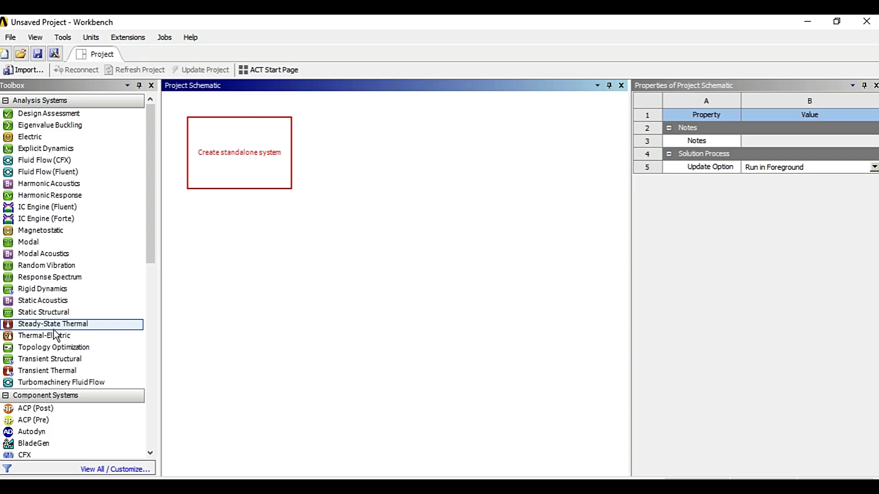
{"action": "left_click_drag", "start_coordinate": [54, 330], "coordinate": [269, 341]}
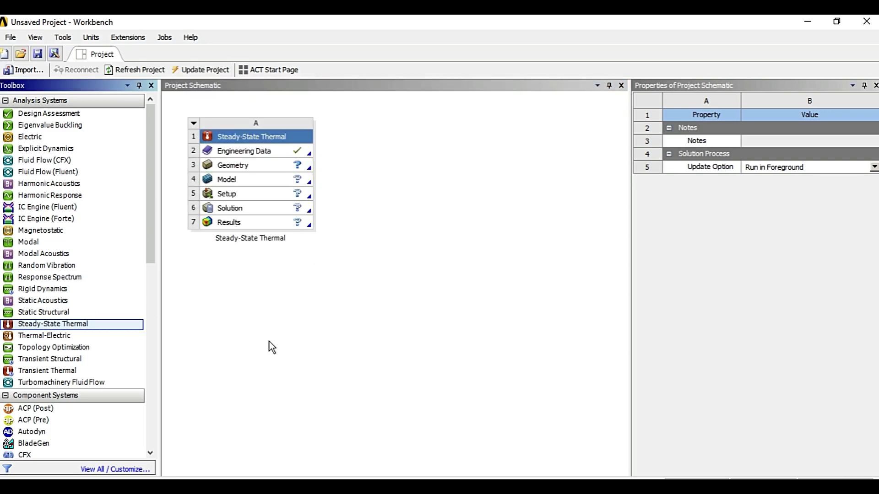
{"action": "left_click", "coordinate": [245, 152]}
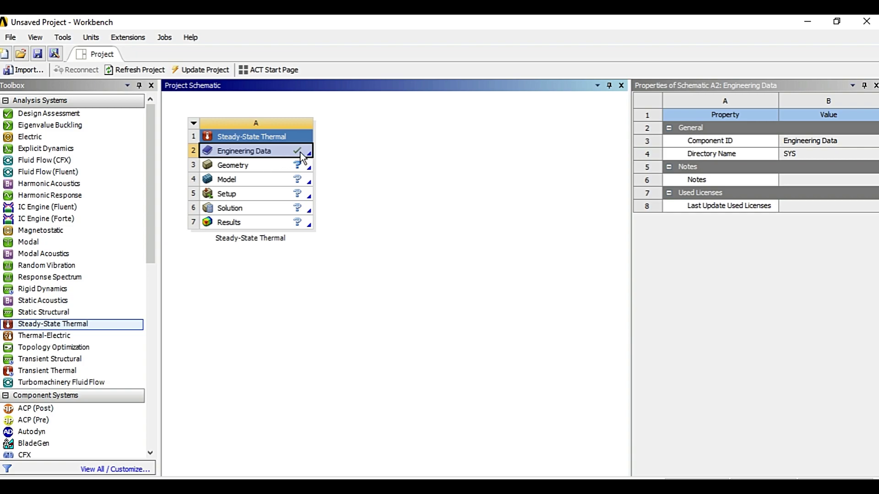
{"action": "left_click", "coordinate": [248, 167]}
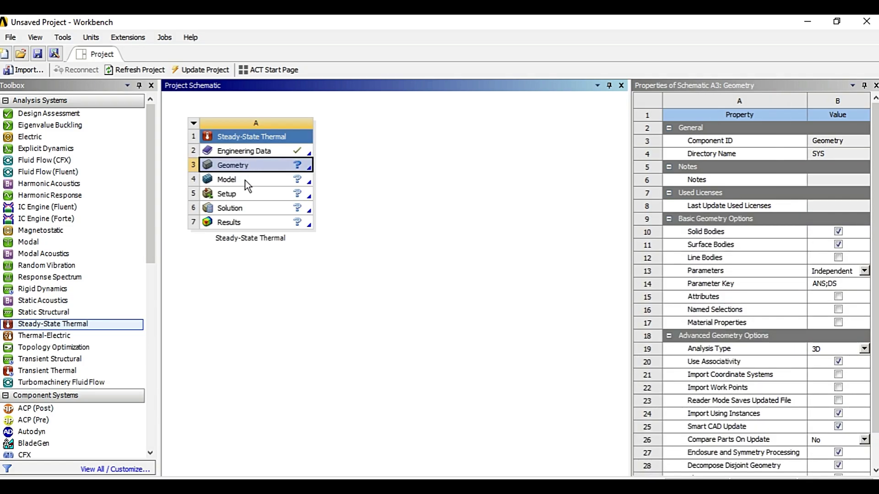
{"action": "left_click", "coordinate": [245, 181]}
{"action": "left_click", "coordinate": [241, 193]}
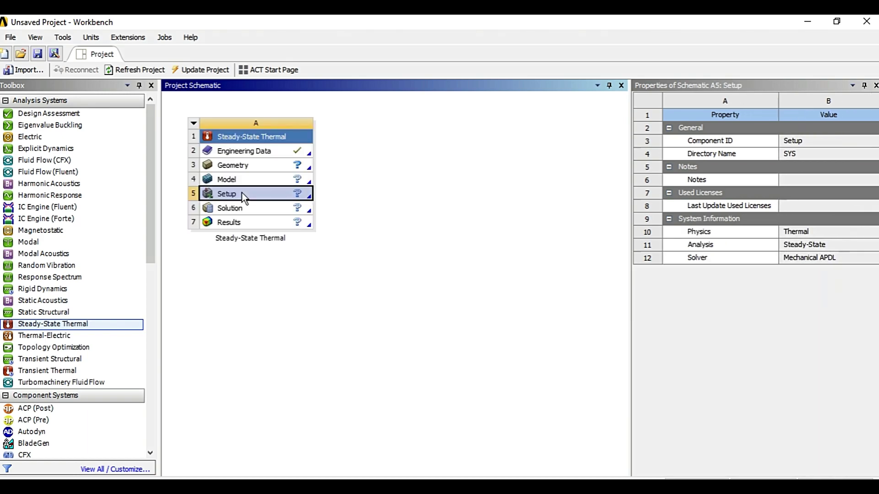
{"action": "left_click", "coordinate": [240, 212]}
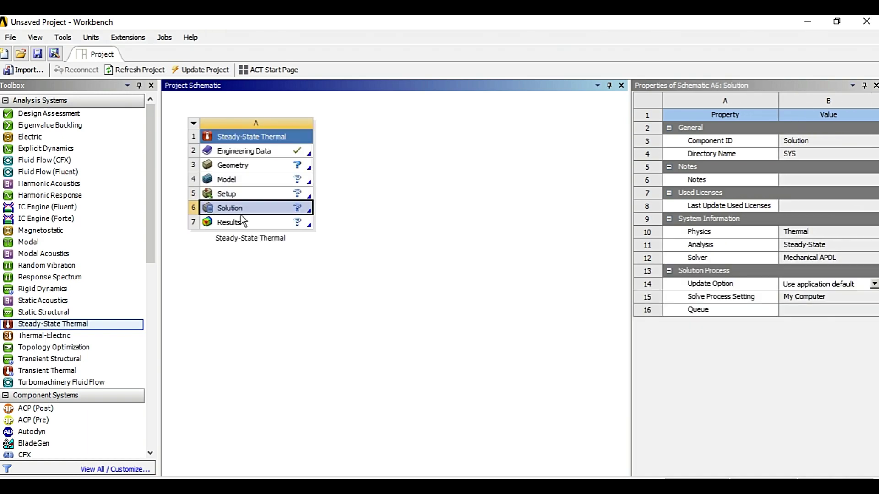
{"action": "right_click", "coordinate": [246, 152]}
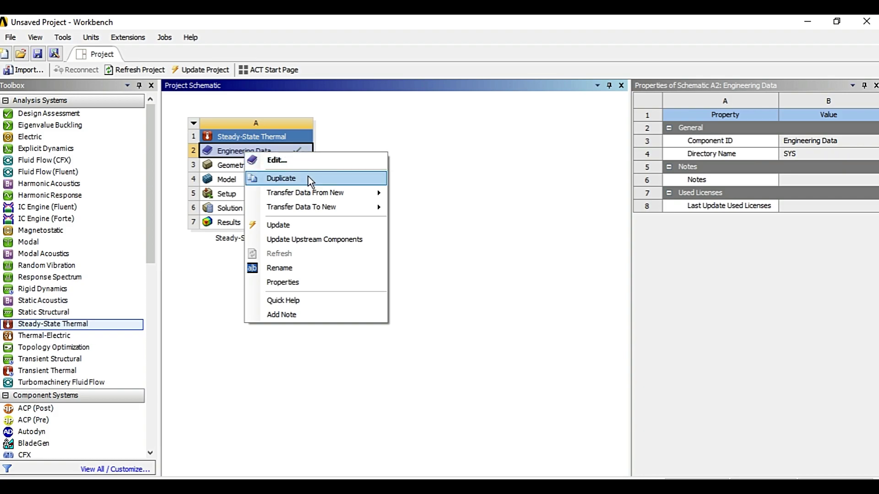
{"action": "mouse_move", "coordinate": [322, 196]}
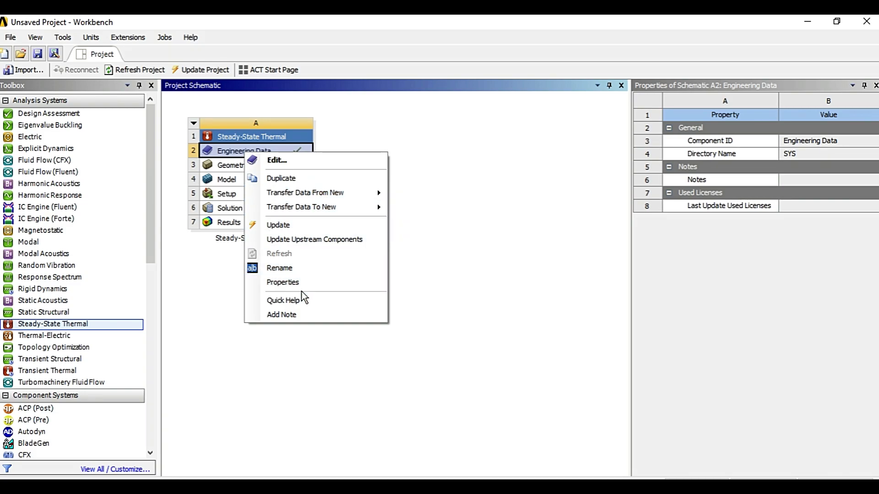
{"action": "left_click", "coordinate": [226, 166]}
{"action": "right_click", "coordinate": [226, 167]}
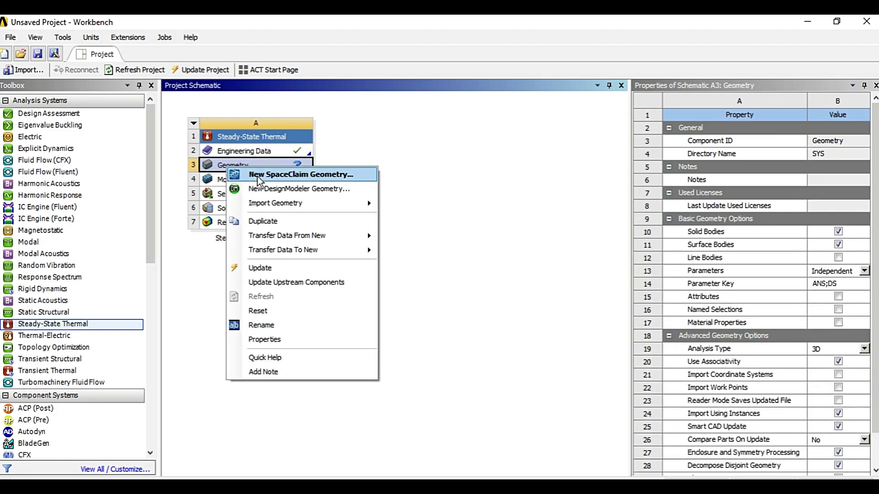
{"action": "left_click", "coordinate": [196, 292]}
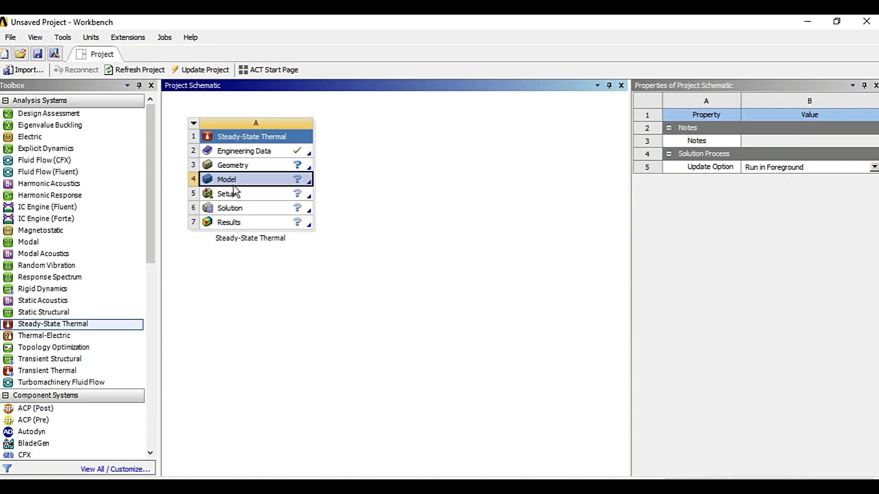
{"action": "right_click", "coordinate": [234, 186]}
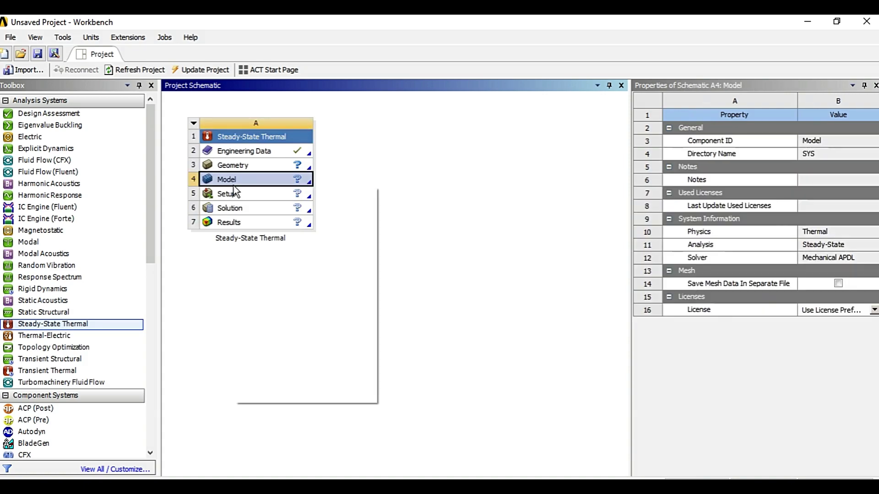
{"action": "left_click", "coordinate": [181, 264]}
{"action": "left_click_drag", "start_coordinate": [153, 192], "coordinate": [142, 156]}
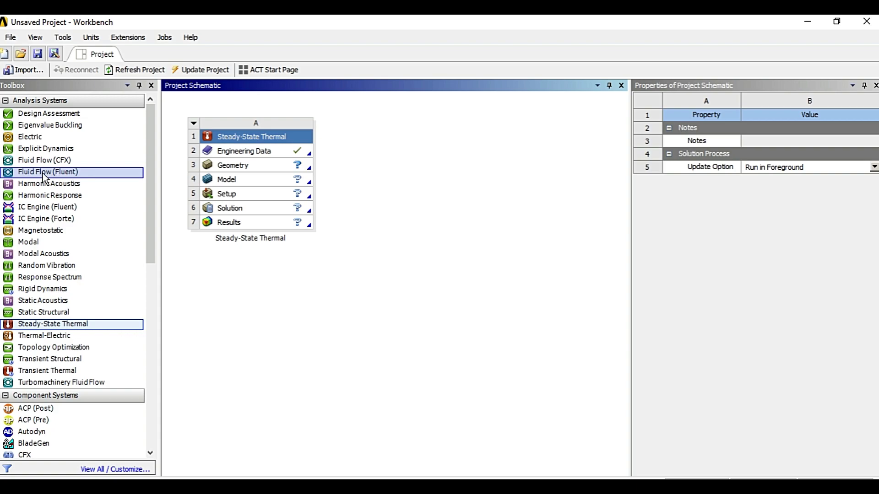
Drop a Fluid Flow (Fluent) system with its default name and inspect its Geometry cell
{"action": "left_click_drag", "start_coordinate": [44, 178], "coordinate": [394, 239]}
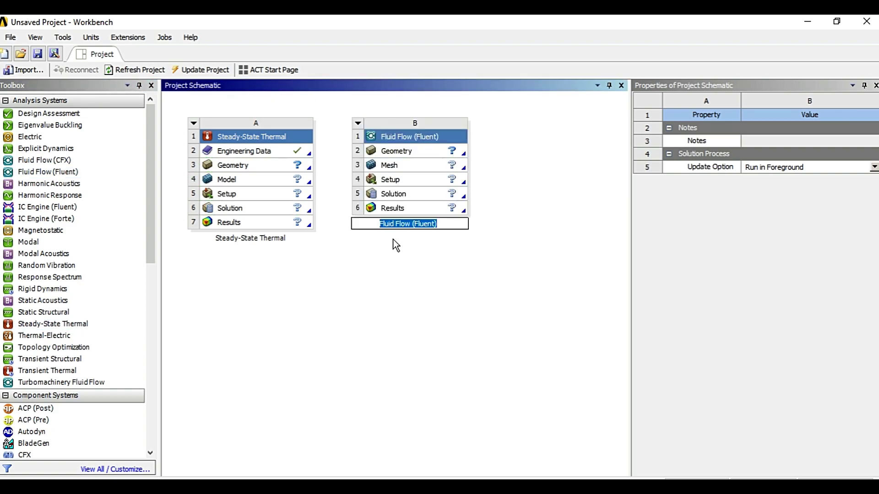
{"action": "left_click", "coordinate": [408, 303]}
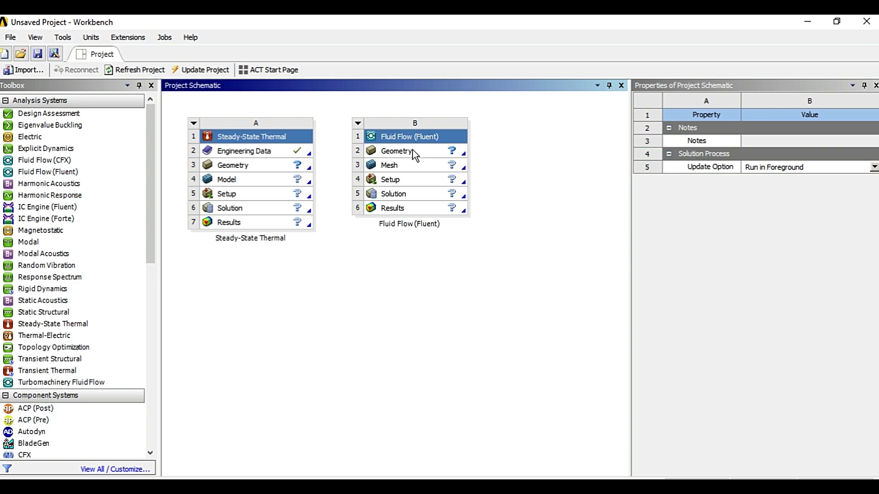
{"action": "left_click", "coordinate": [394, 150]}
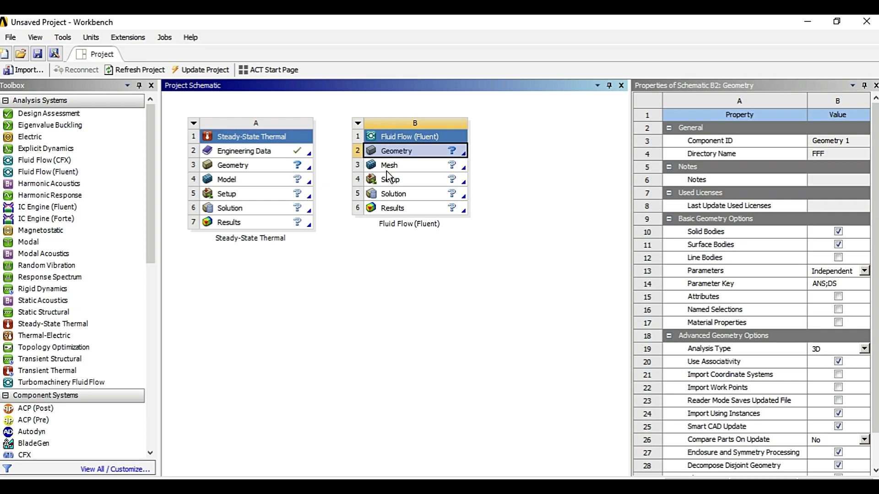
{"action": "left_click", "coordinate": [277, 150]}
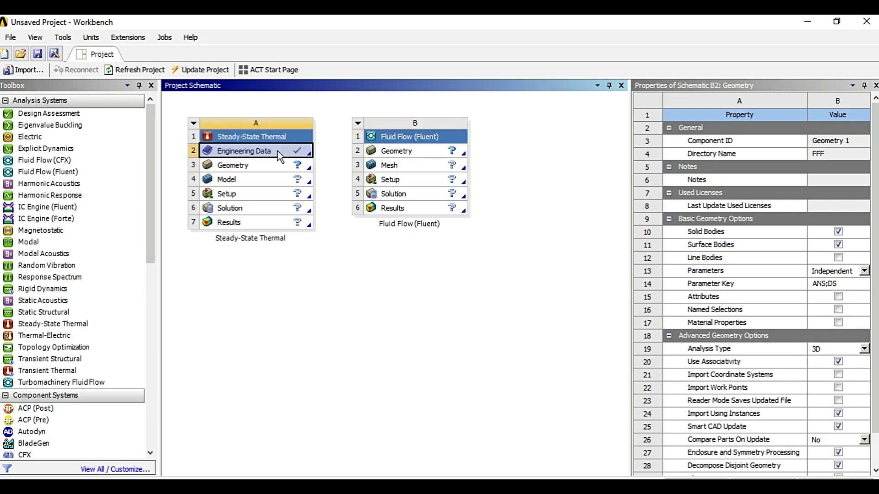
{"action": "left_click", "coordinate": [397, 142]}
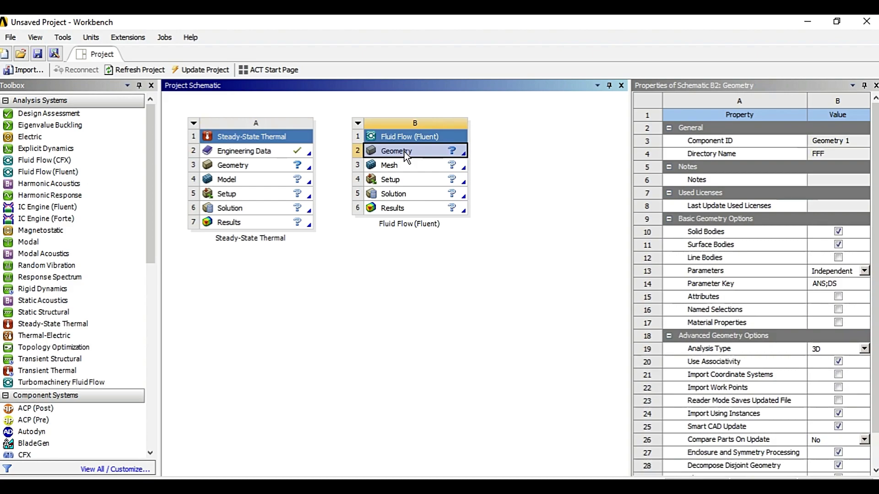
{"action": "left_click", "coordinate": [412, 165]}
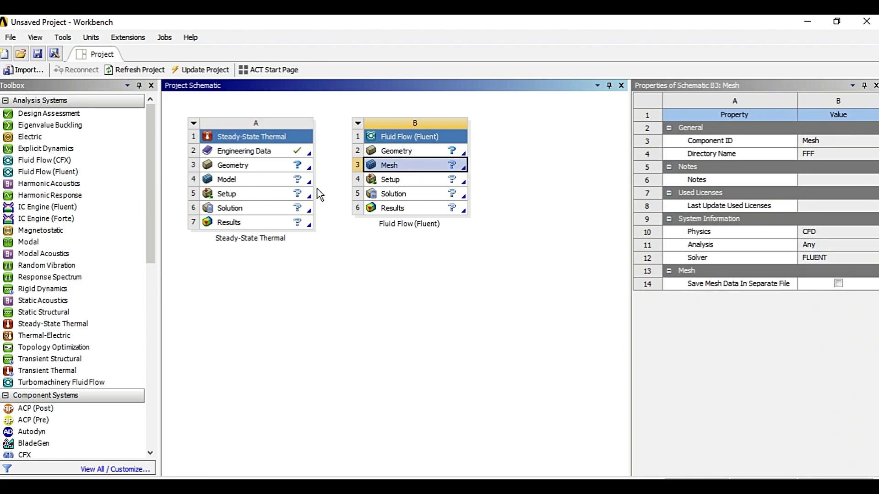
{"action": "left_click", "coordinate": [397, 181]}
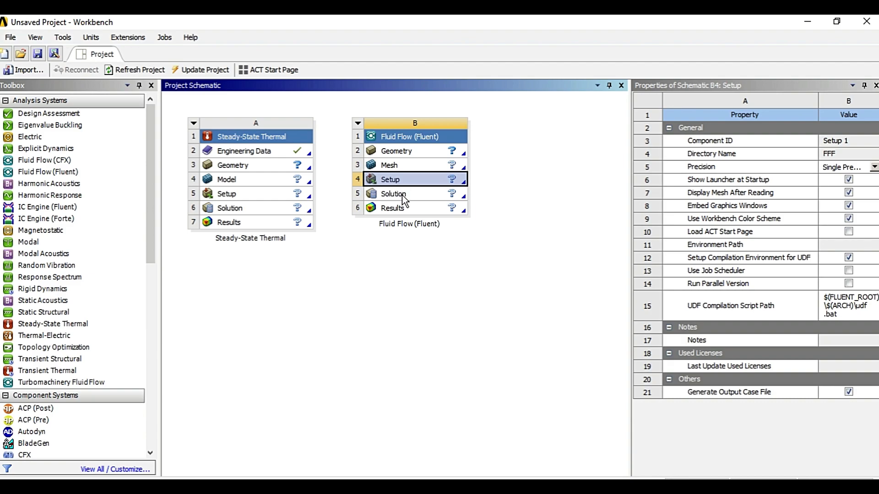
{"action": "left_click", "coordinate": [402, 195]}
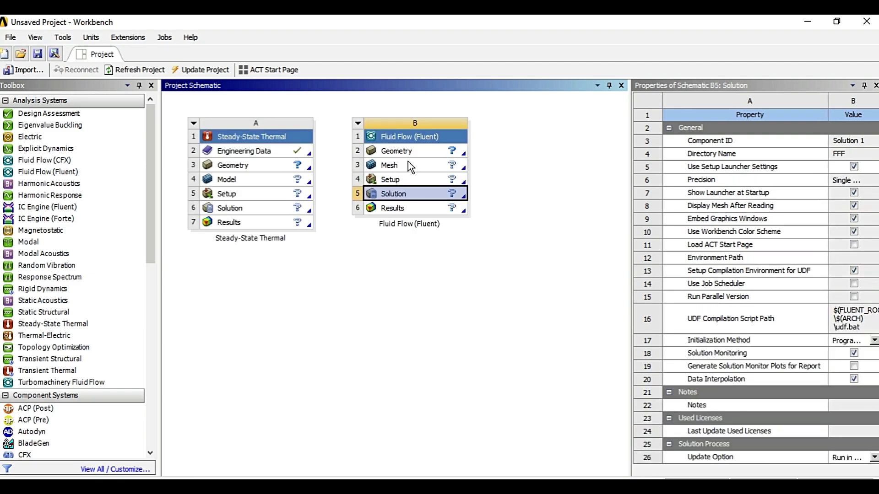
{"action": "left_click", "coordinate": [405, 207]}
{"action": "right_click", "coordinate": [405, 208]}
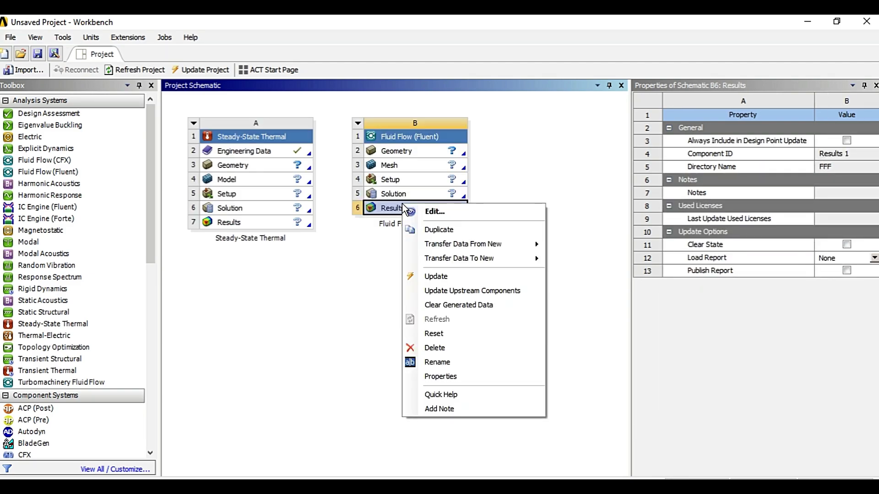
{"action": "left_click", "coordinate": [341, 312]}
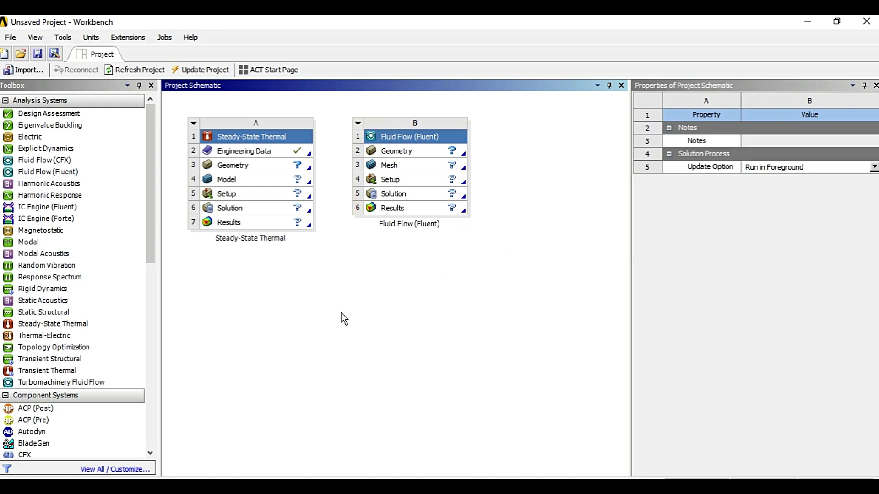